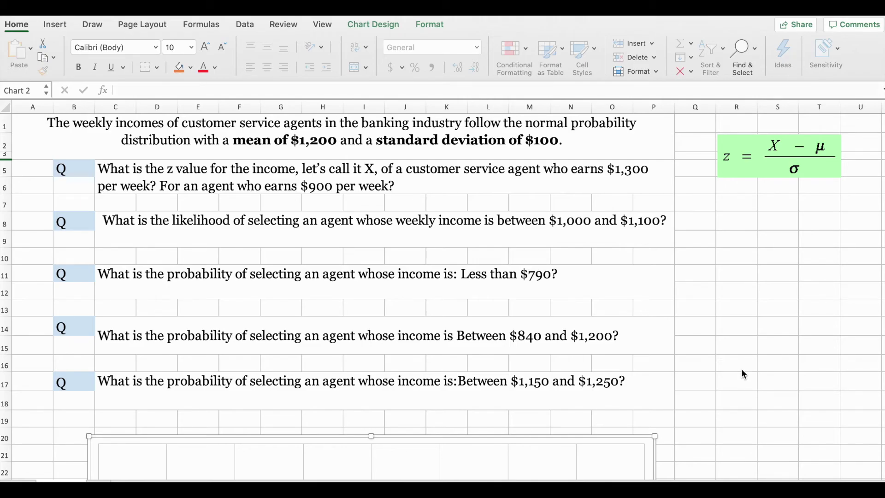
- Delete the selected chart starting at row 20 and look over the normal curve chart further down the sheet
{"action": "key", "text": "Delete"}
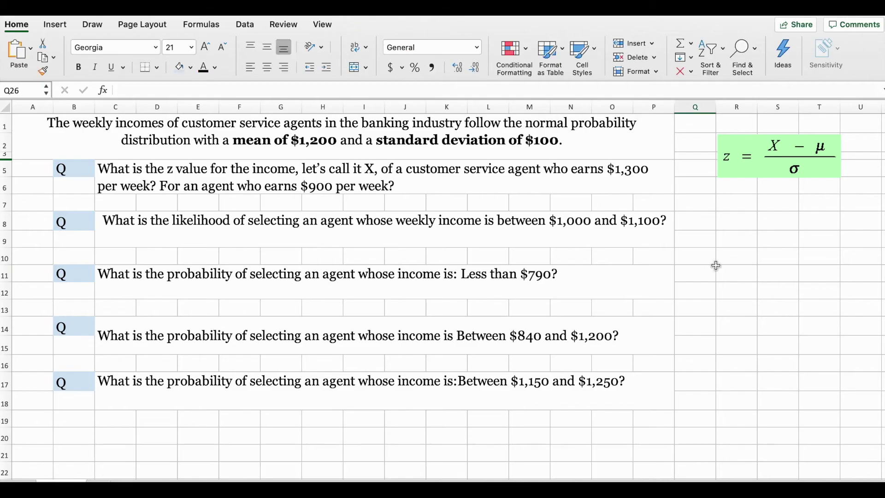
{"action": "scroll", "coordinate": [716, 266], "scroll_direction": "down", "scroll_amount": 10}
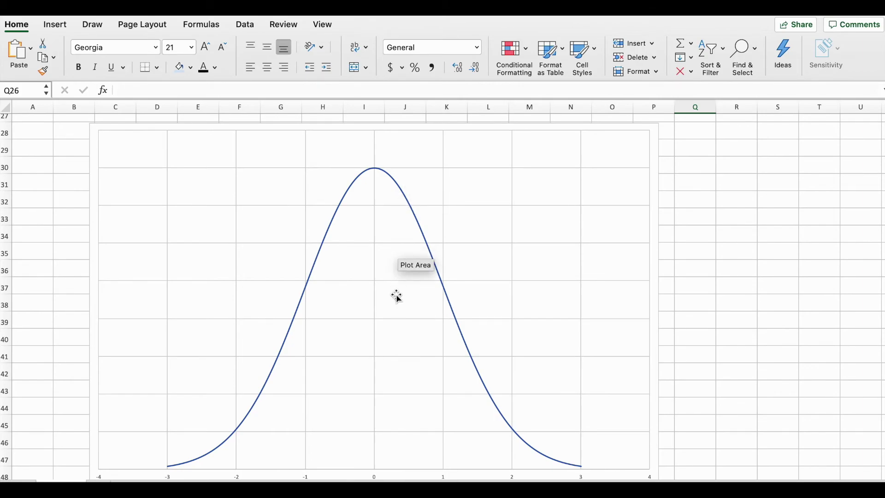
{"action": "scroll", "coordinate": [398, 299], "scroll_direction": "down", "scroll_amount": 2}
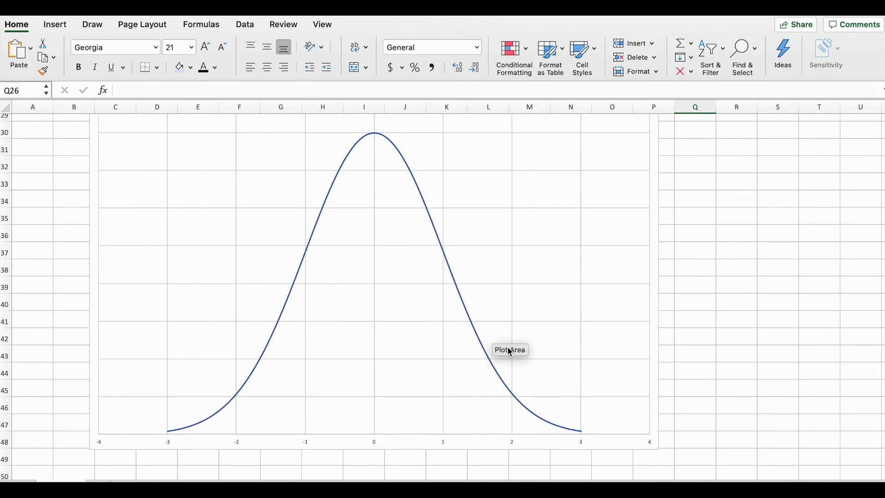
{"action": "scroll", "coordinate": [794, 293], "scroll_direction": "up", "scroll_amount": 10}
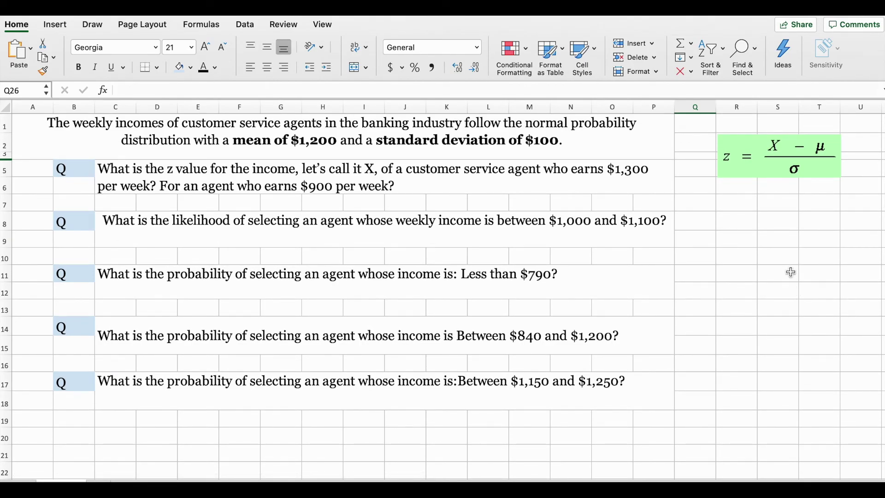
- Reposition the z formula picture beside the problem statement, over columns Q to S
{"action": "left_click_drag", "start_coordinate": [787, 171], "coordinate": [389, 274]}
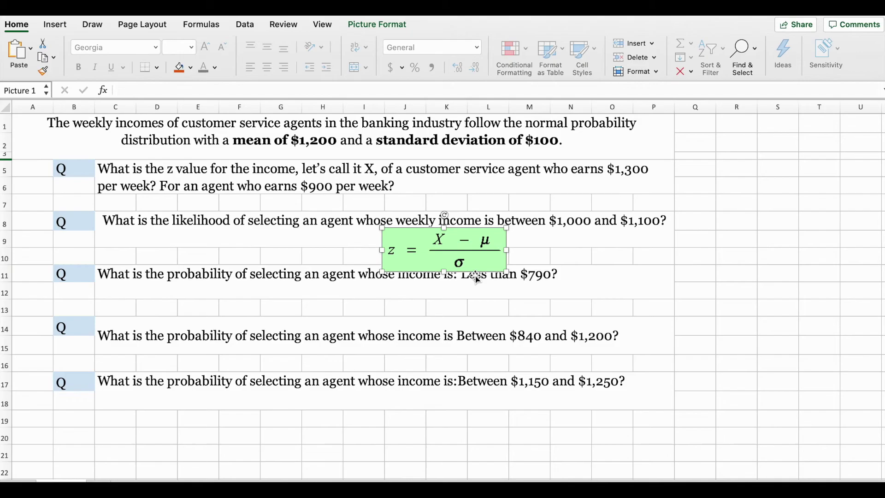
{"action": "left_click_drag", "start_coordinate": [476, 277], "coordinate": [767, 182]}
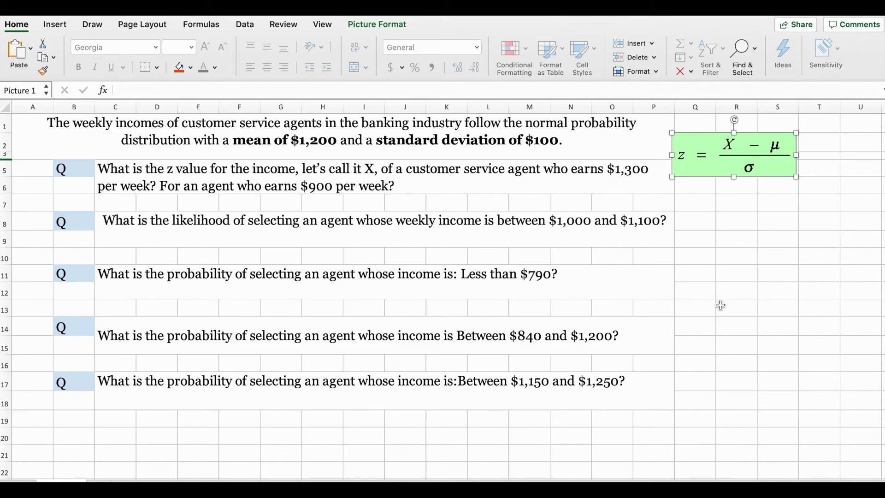
- Fill the first question's cell with light gold and shift the z formula picture slightly down beside it
{"action": "left_click", "coordinate": [494, 172]}
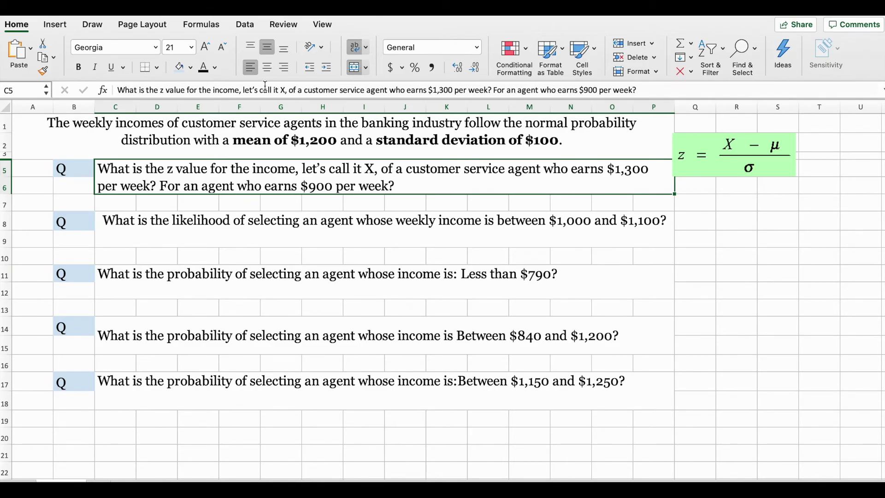
{"action": "left_click", "coordinate": [190, 67]}
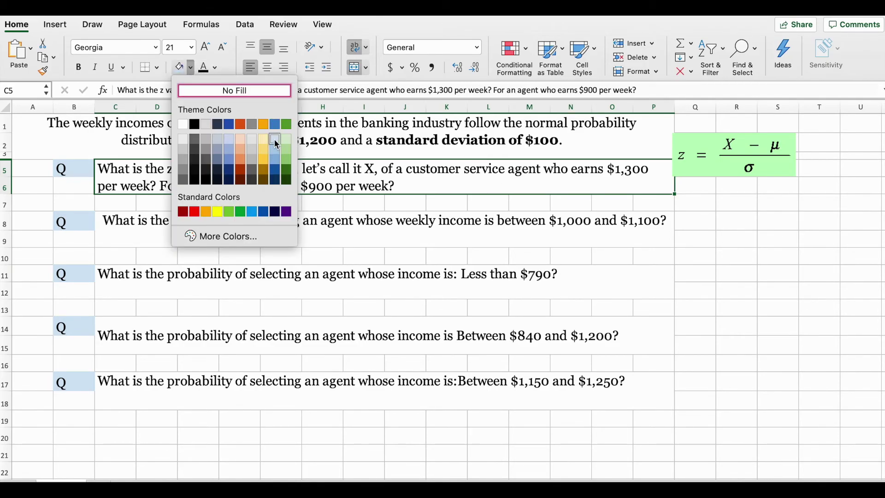
{"action": "left_click", "coordinate": [264, 139]}
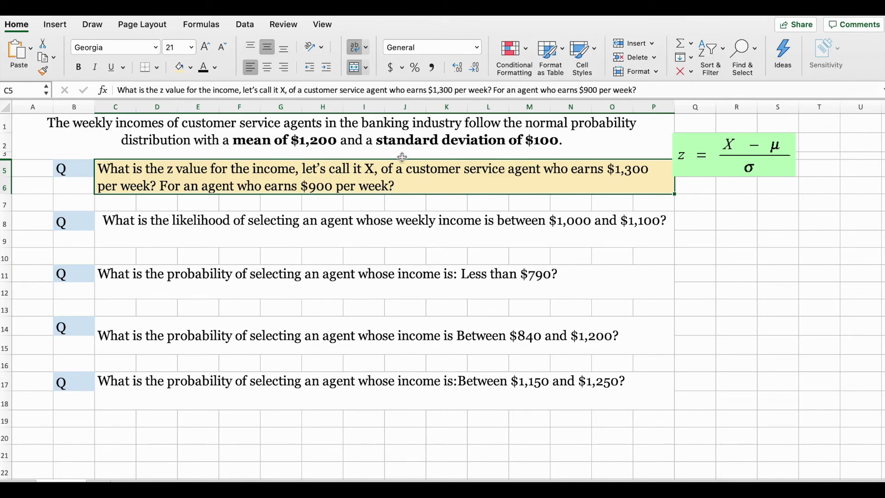
{"action": "left_click", "coordinate": [700, 174]}
{"action": "left_click_drag", "start_coordinate": [701, 173], "coordinate": [706, 194]}
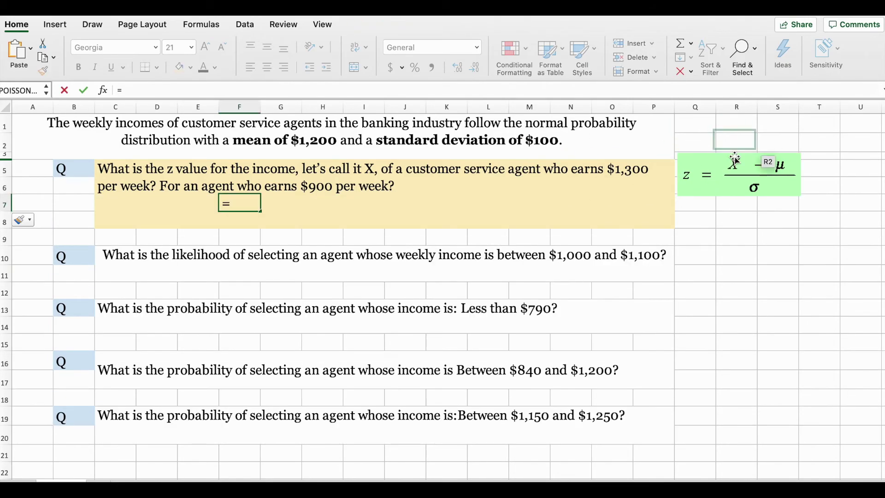
- Calculate the z value for the $1,300 income in F7 with =(1300 -1200)/100 and show it without decimals
{"action": "type", "text": "1300 -"}
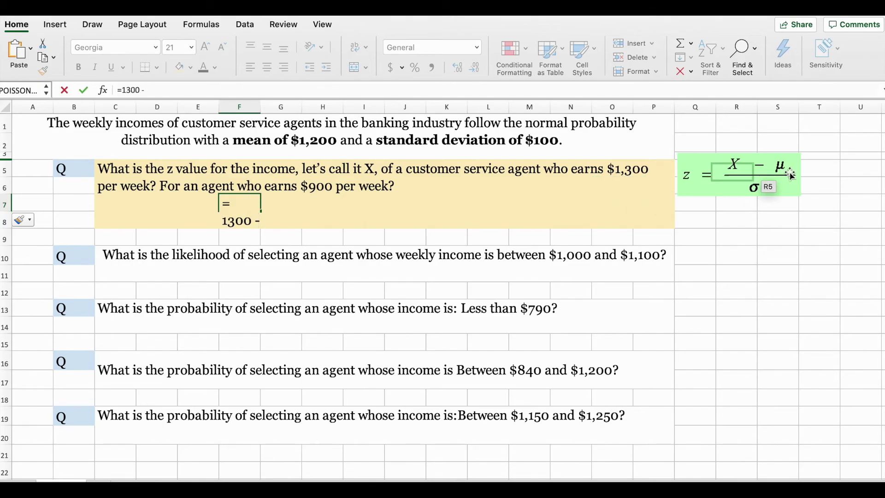
{"action": "type", "text": "1"}
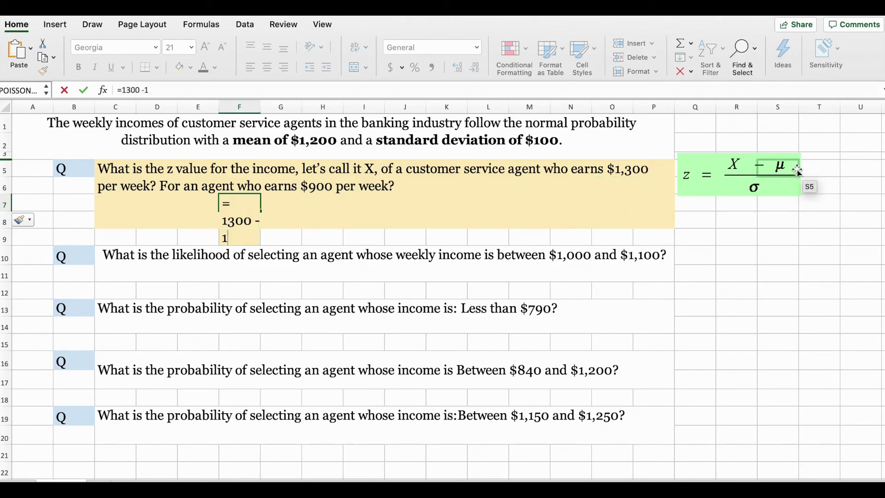
{"action": "type", "text": "200)"}
{"action": "left_click", "coordinate": [123, 86]}
{"action": "type", "text": "("}
{"action": "left_click", "coordinate": [173, 88]}
{"action": "type", "text": "/100"}
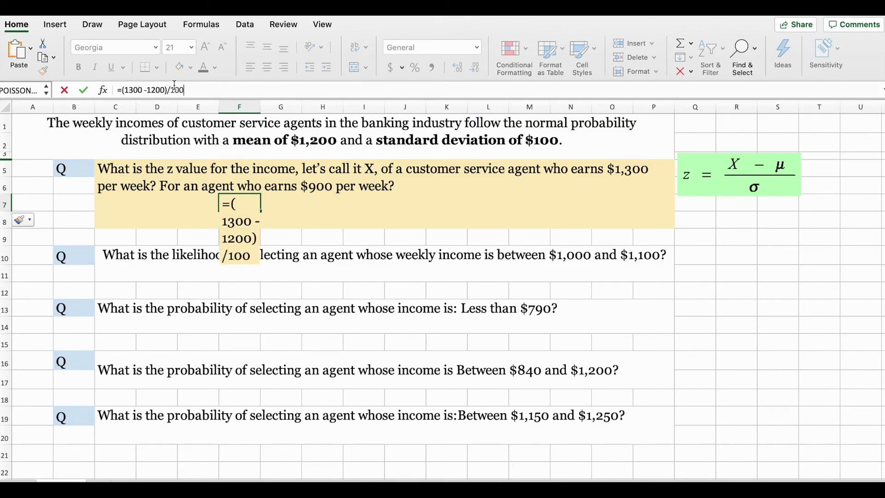
{"action": "key", "text": "Return"}
{"action": "left_click", "coordinate": [229, 206]}
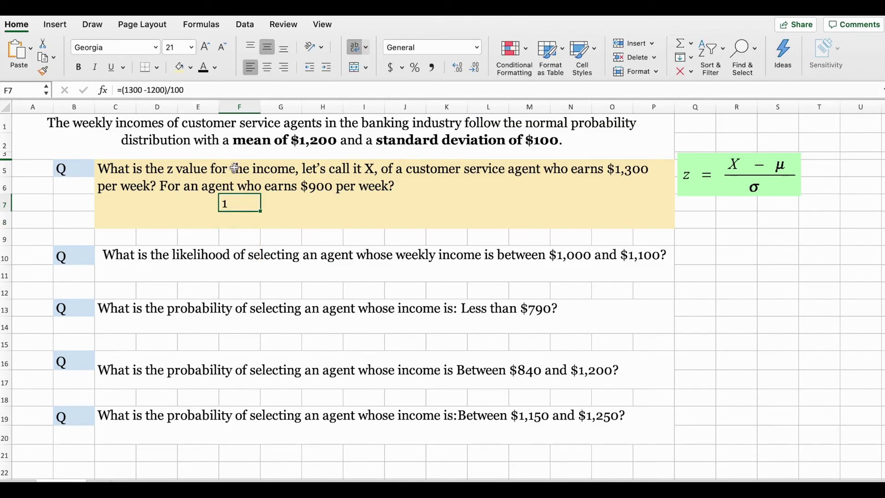
{"action": "left_click", "coordinate": [475, 71]}
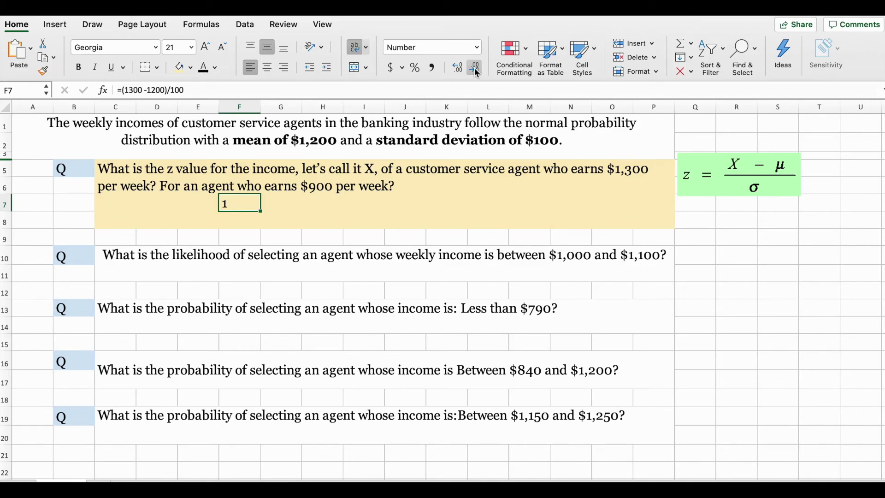
- Label the z value in E7 as "X = 1300" and widen column E so the text fits on one line
{"action": "left_click", "coordinate": [194, 205]}
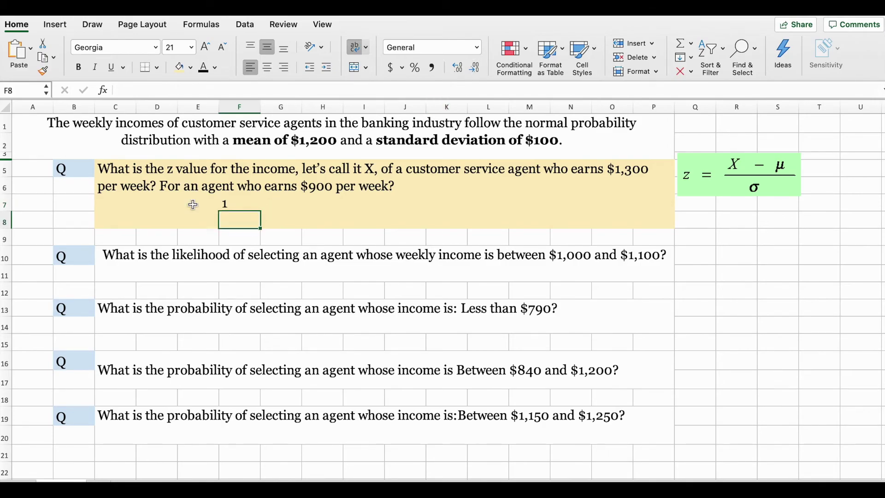
{"action": "type", "text": "X"}
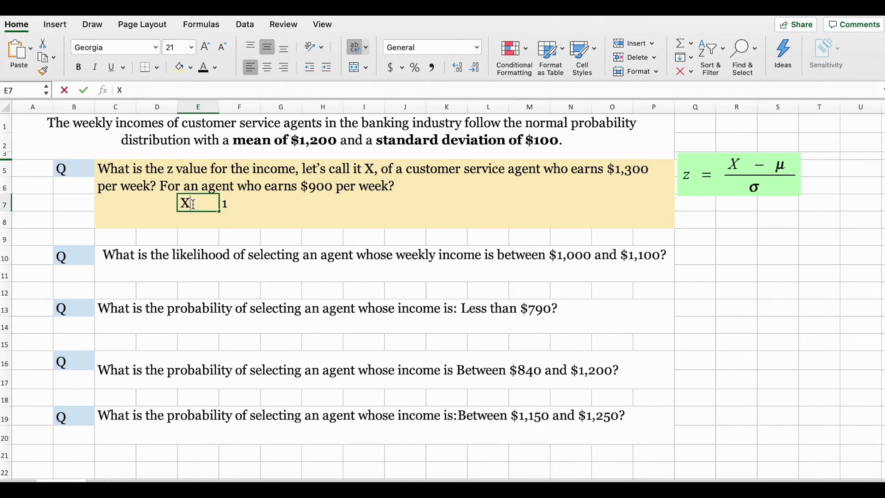
{"action": "type", "text": " = 1300"}
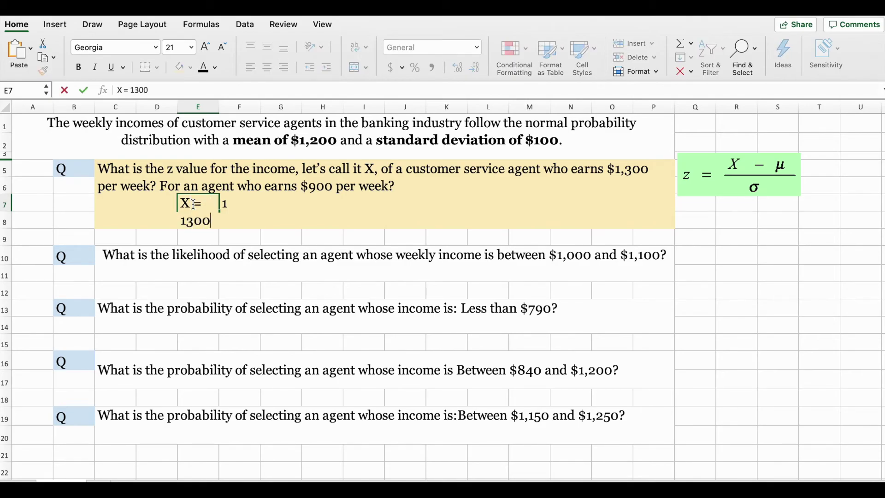
{"action": "key", "text": "Return"}
{"action": "left_click", "coordinate": [237, 107]}
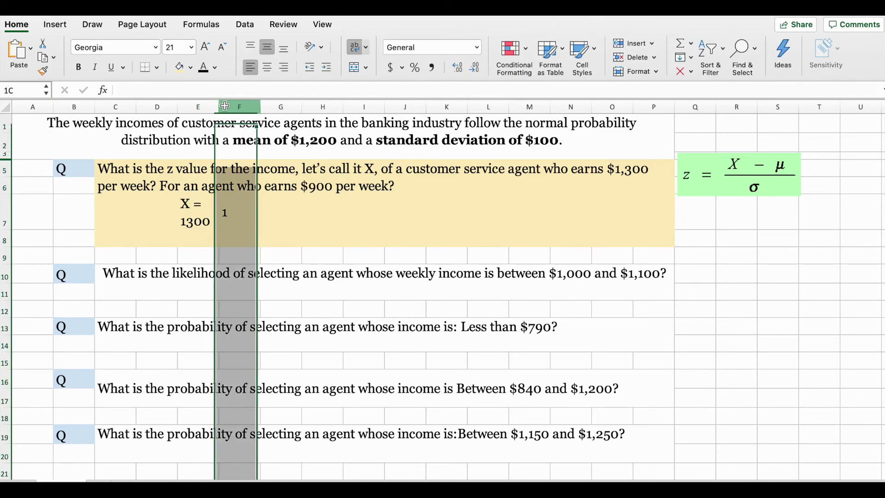
{"action": "left_click_drag", "start_coordinate": [219, 107], "coordinate": [244, 107]}
{"action": "key", "text": "super+z"}
{"action": "key", "text": "super+z"}
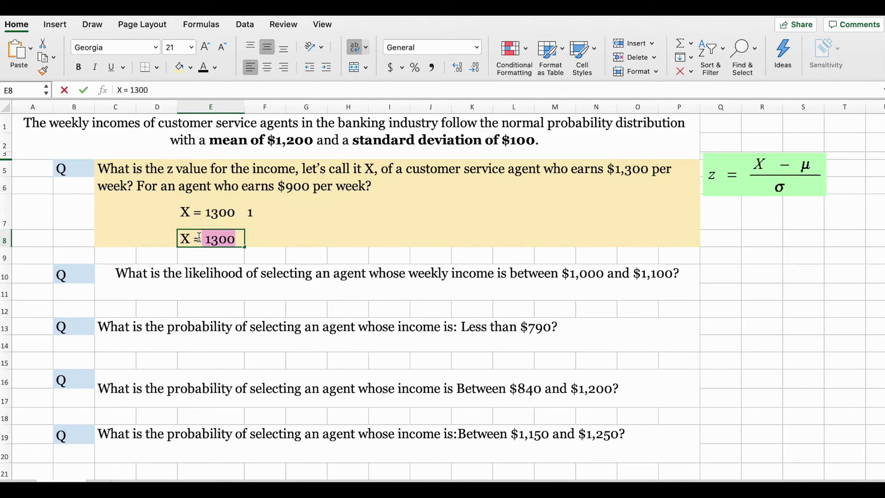
- Change the copied label in E8 to "X = 900"
{"action": "key", "text": "BackSpace"}
{"action": "key", "text": "BackSpace"}
{"action": "key", "text": "BackSpace"}
{"action": "key", "text": "BackSpace"}
{"action": "type", "text": "900"}
{"action": "key", "text": "Tab"}
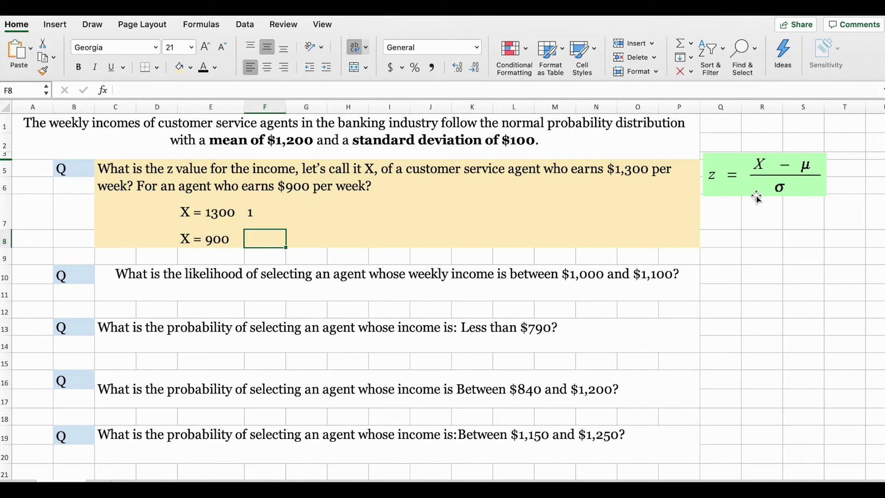
- Calculate the z value for the $900 income in F8 with =(900-1200)/100
{"action": "type", "text": "=(900-"}
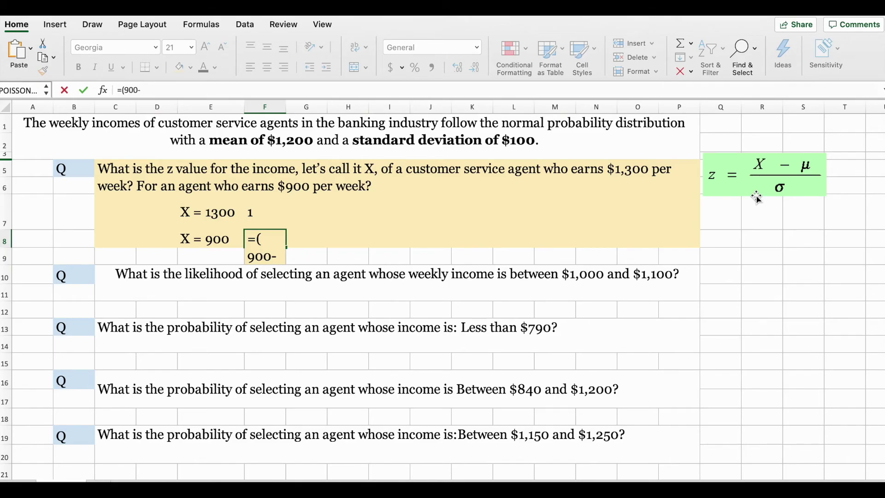
{"action": "type", "text": "12"}
{"action": "type", "text": "00"}
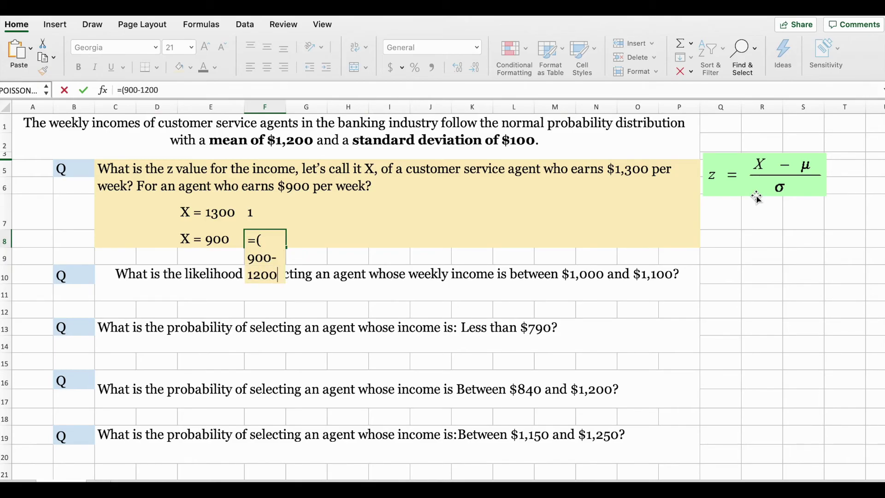
{"action": "type", "text": ")/"}
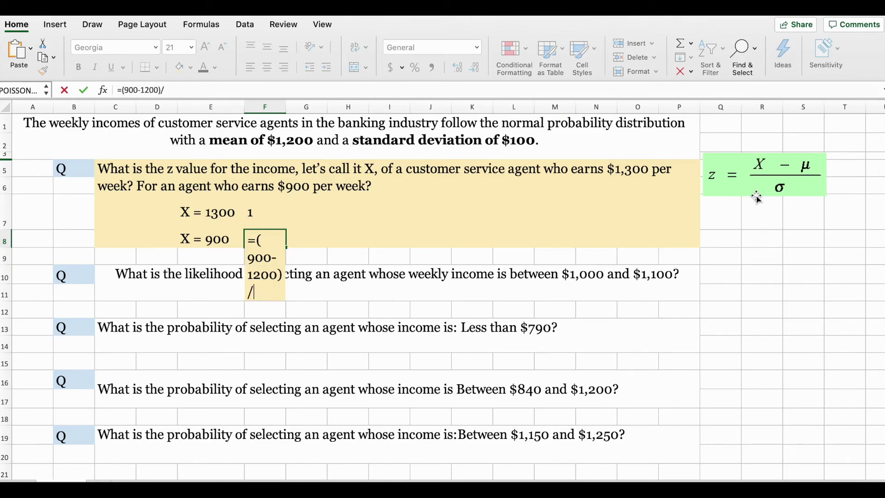
{"action": "type", "text": "100"}
{"action": "key", "text": "Return"}
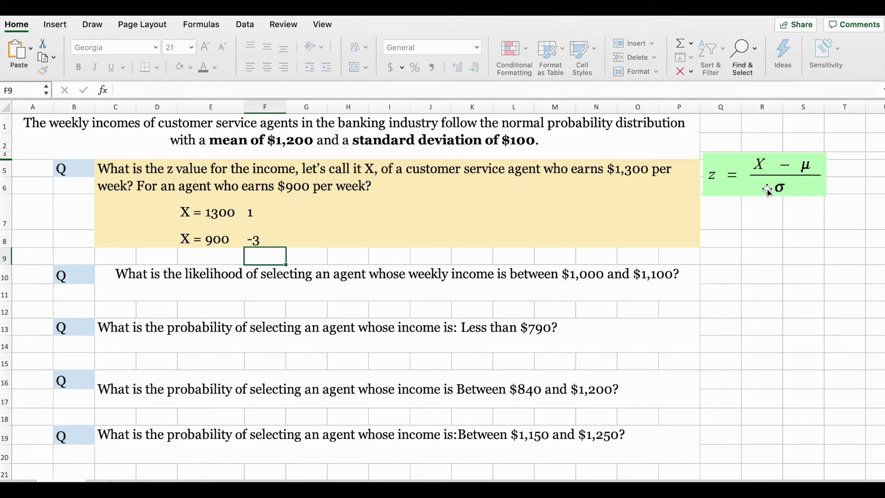
{"action": "left_click", "coordinate": [276, 241]}
{"action": "left_click", "coordinate": [385, 240]}
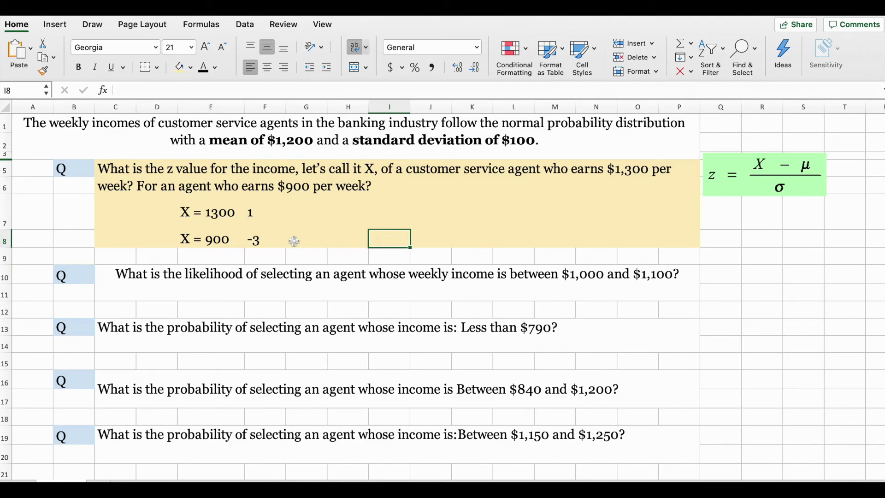
{"action": "left_click", "coordinate": [253, 239]}
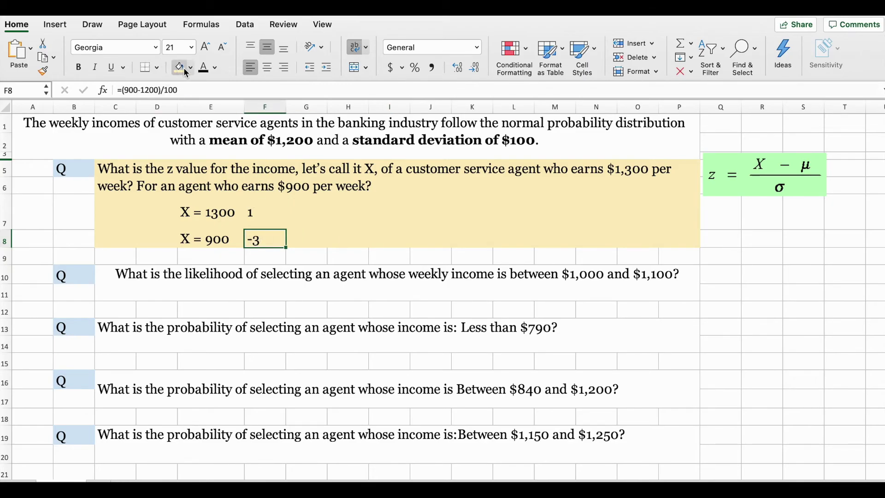
{"action": "left_click", "coordinate": [475, 166]}
{"action": "left_click", "coordinate": [451, 207]}
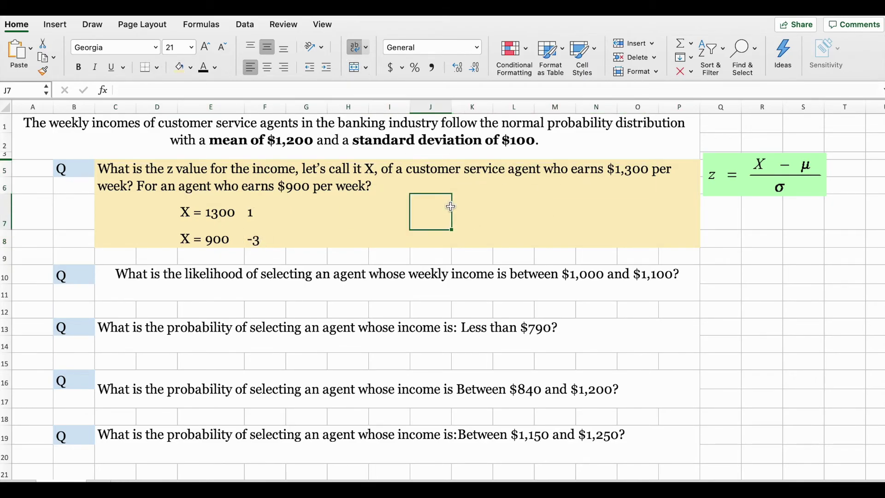
- Move the z formula picture down beside rows 6 to 7 and left-align the second question's text
{"action": "left_click_drag", "start_coordinate": [748, 183], "coordinate": [744, 205]}
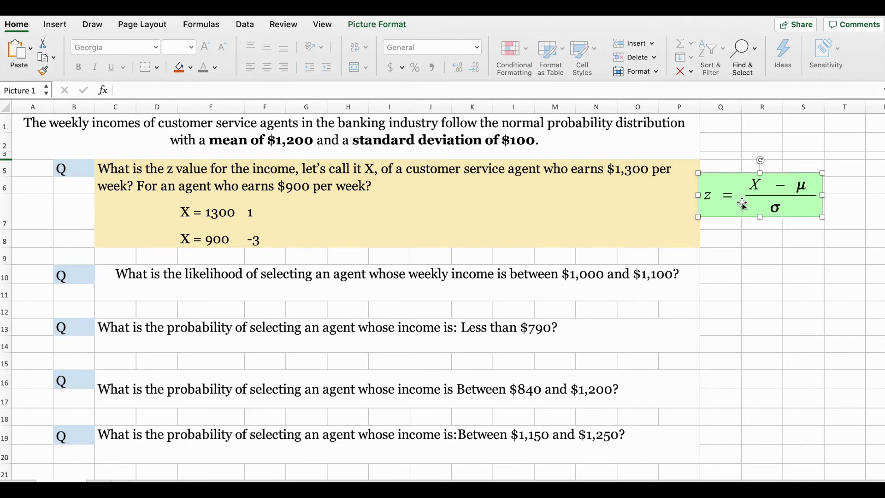
{"action": "left_click", "coordinate": [397, 284]}
{"action": "left_click", "coordinate": [251, 68]}
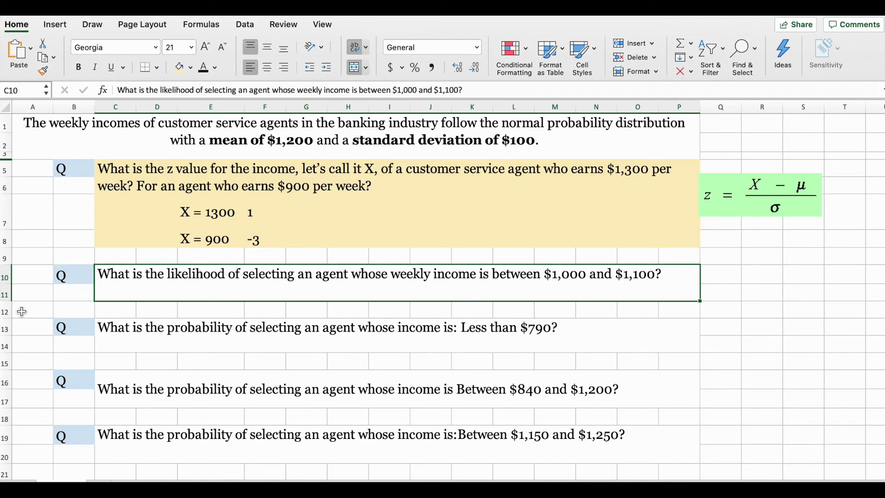
- Enter the label "X = 1000" in D12, below the second question
{"action": "left_click", "coordinate": [151, 311]}
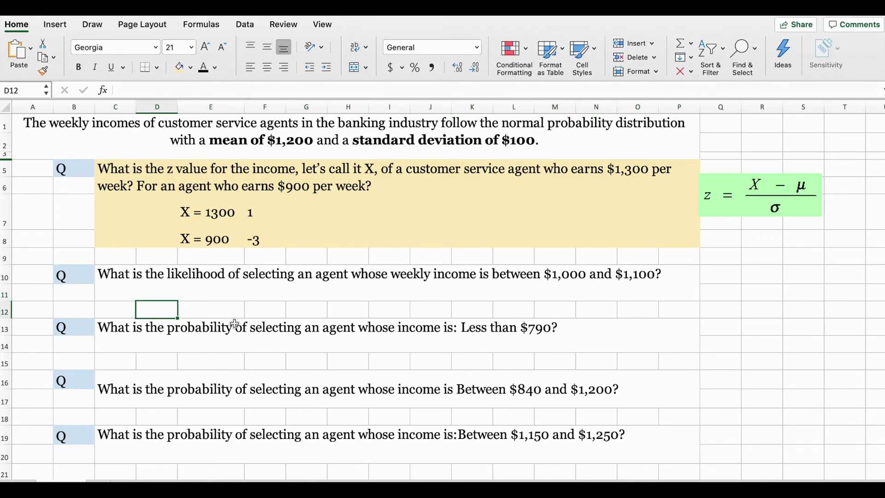
{"action": "type", "text": "X = "}
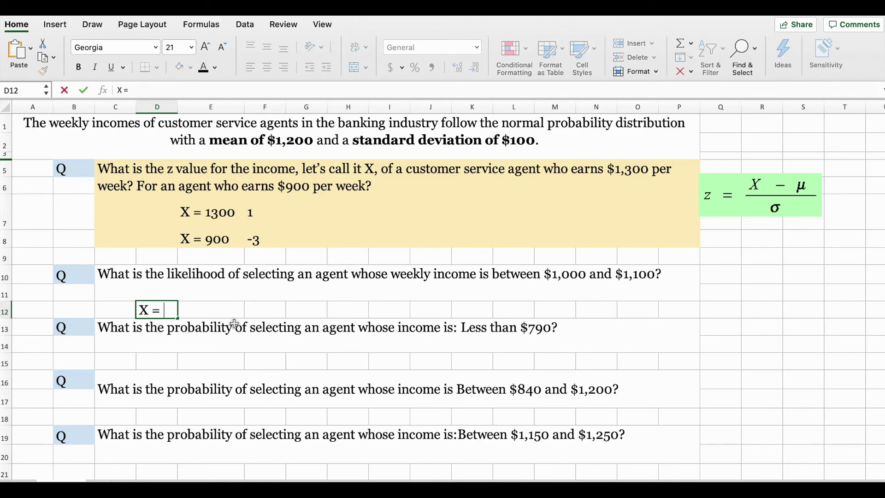
{"action": "type", "text": "1000"}
{"action": "key", "text": "Tab"}
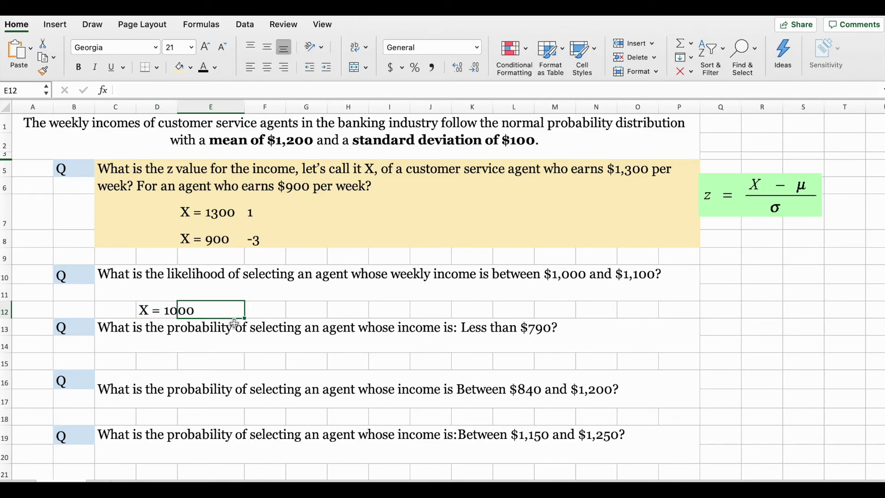
- Calculate the z value for the $1,000 income in E12 with =(1000-1200)/100
{"action": "type", "text": "="}
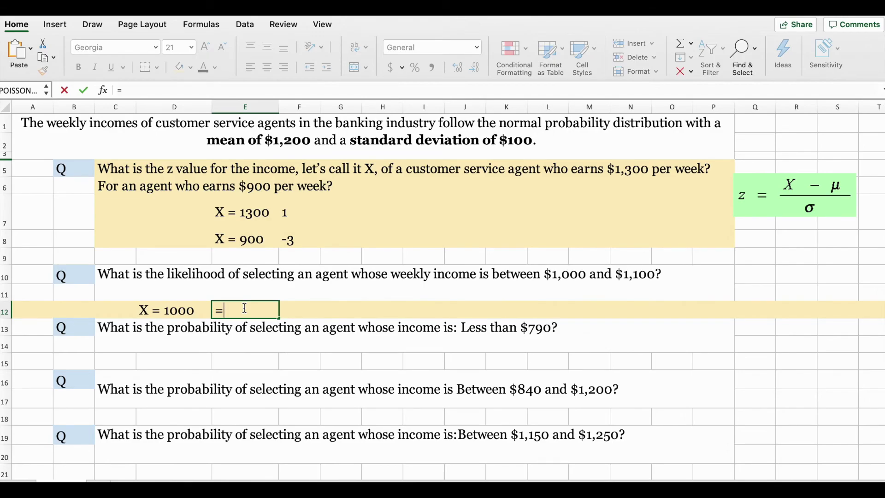
{"action": "type", "text": "1000-1200"}
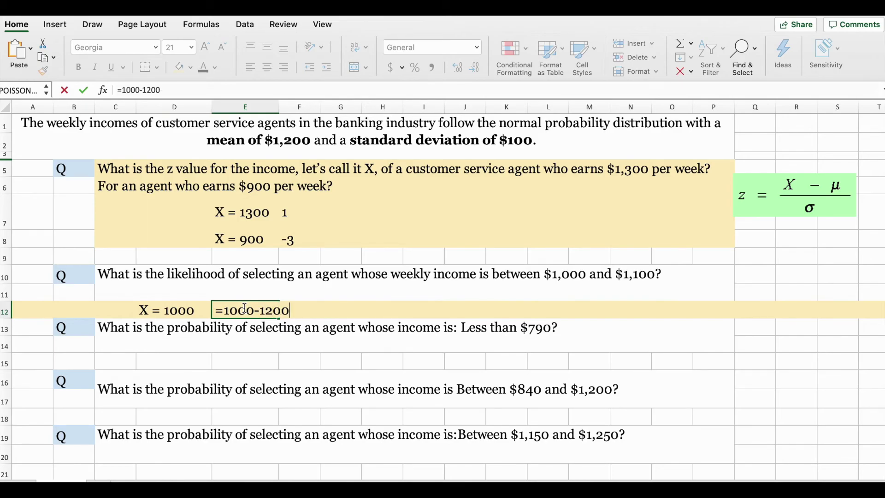
{"action": "type", "text": ")/100"}
{"action": "left_click", "coordinate": [121, 90]}
{"action": "type", "text": "("}
{"action": "key", "text": "Return"}
{"action": "left_click", "coordinate": [237, 315]}
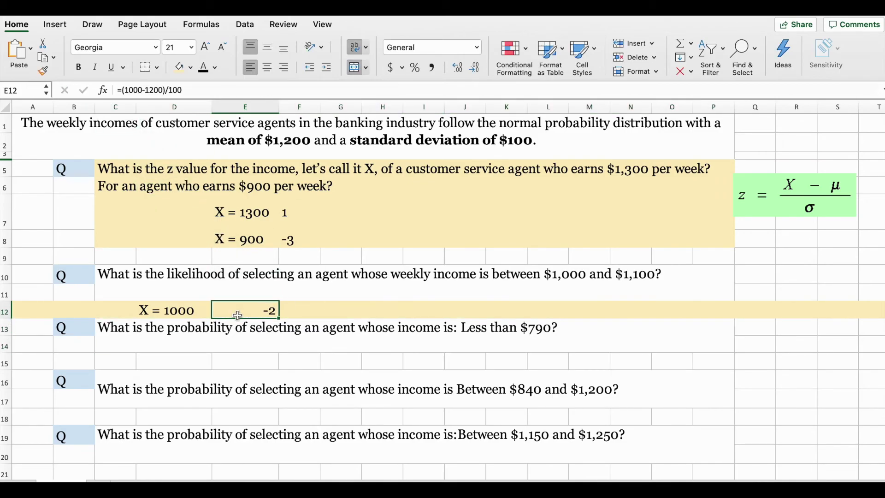
- Enter the label "X = 1100" in H12 and widen column H to fit it
{"action": "left_click", "coordinate": [393, 309]}
{"action": "type", "text": "X = 1100"}
{"action": "key", "text": "Tab"}
{"action": "left_click_drag", "start_coordinate": [404, 105], "coordinate": [433, 104]}
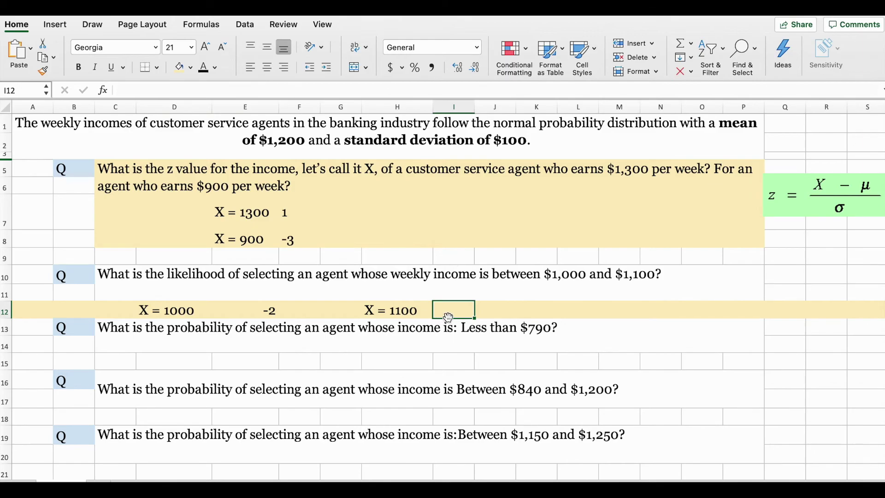
- Calculate the z value for the $1,100 income in I12 with =(1100-1200)/100
{"action": "type", "text": "=1100"}
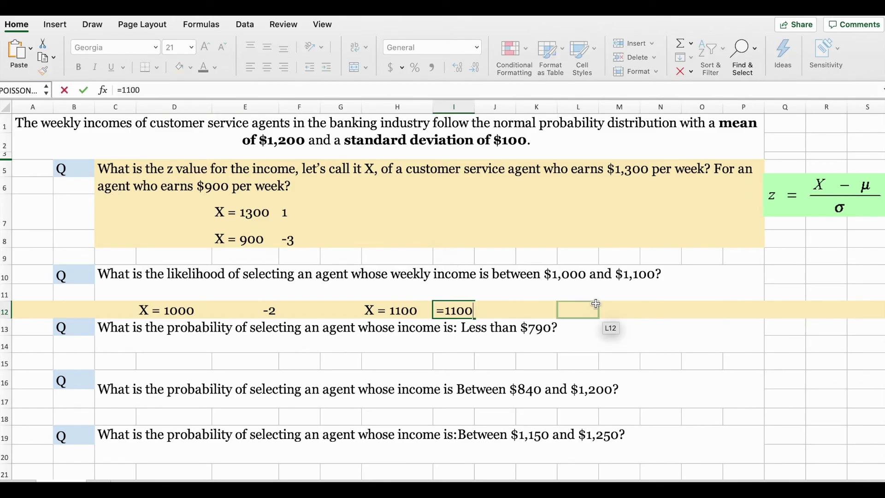
{"action": "type", "text": "-1200)/100"}
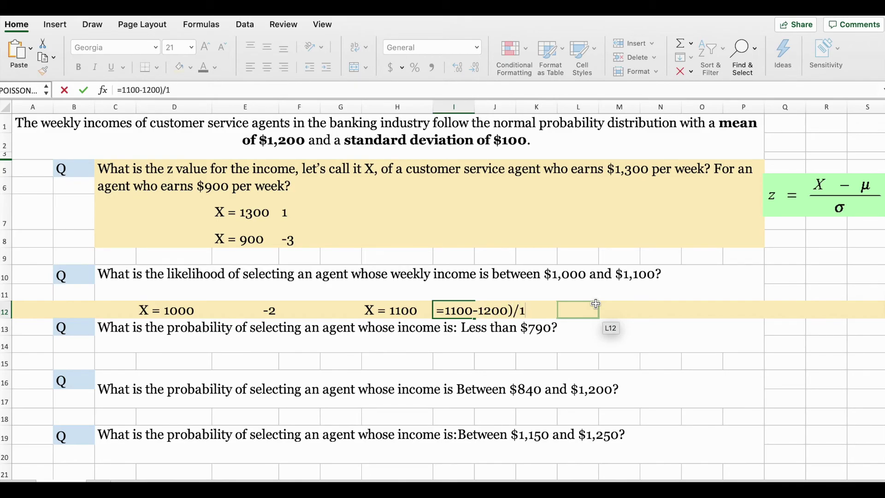
{"action": "left_click", "coordinate": [122, 90]}
{"action": "type", "text": "("}
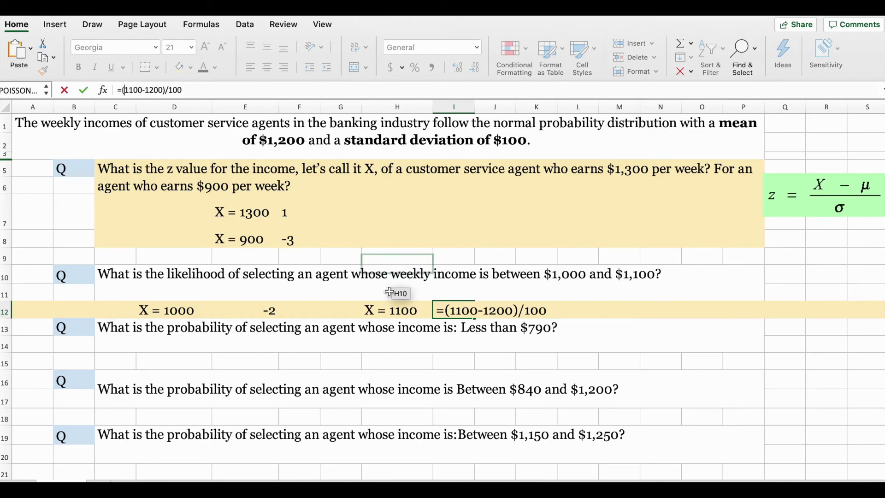
{"action": "key", "text": "Return"}
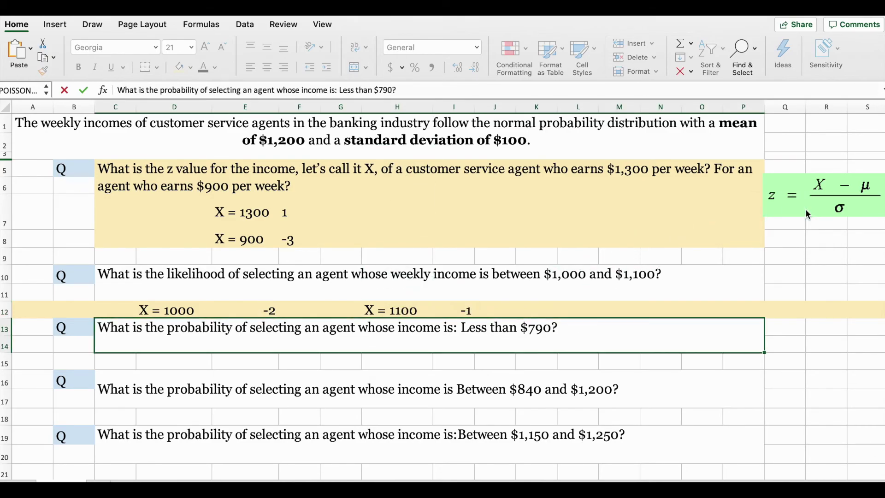
{"action": "left_click", "coordinate": [472, 311]}
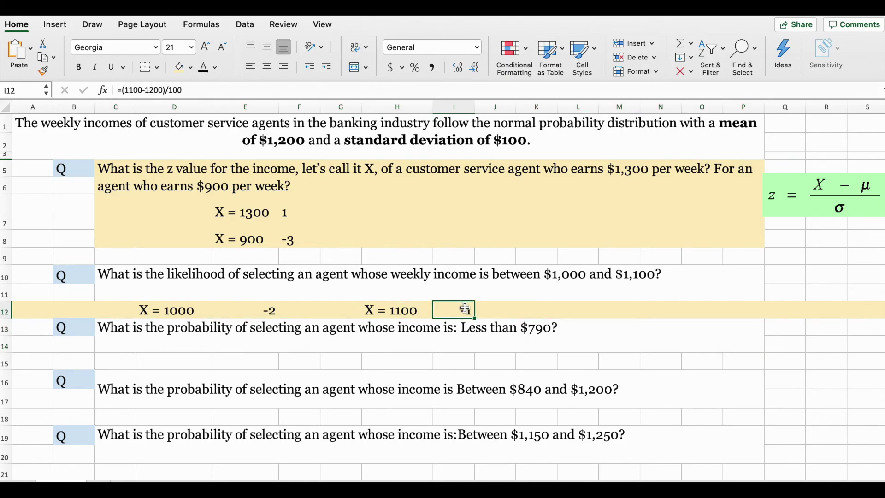
- Mark z = -1 and z = -2 on the normal curve chart with vertical lines
{"action": "scroll", "coordinate": [606, 328], "scroll_direction": "down", "scroll_amount": 10}
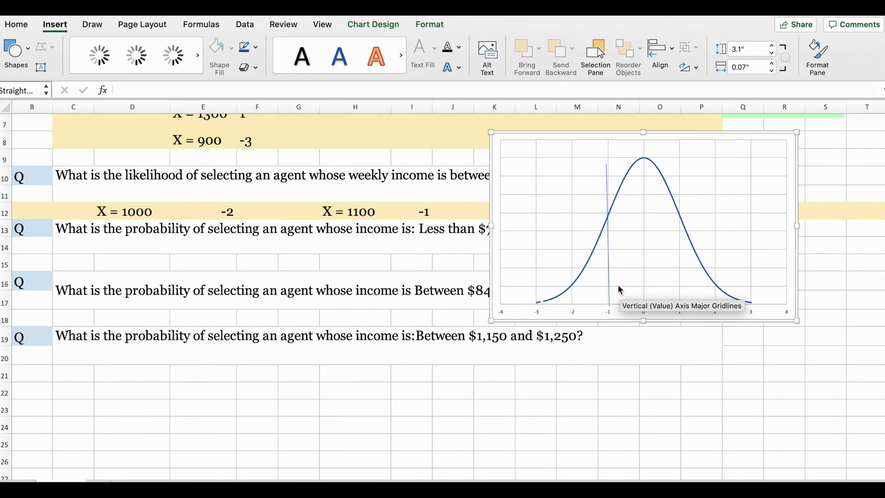
{"action": "left_click_drag", "start_coordinate": [607, 277], "coordinate": [606, 162]}
{"action": "mouse_move", "coordinate": [607, 275]}
{"action": "left_mouse_down"}
{"action": "mouse_move", "coordinate": [538, 247]}
{"action": "mouse_move", "coordinate": [573, 275]}
{"action": "left_mouse_up"}
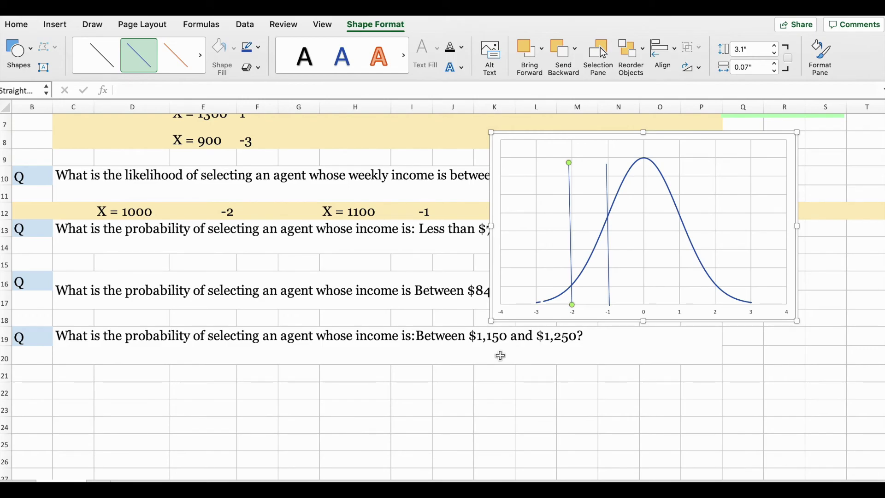
- Calculate the cumulative probability for z = -1 in L21 with =NORM.S.DIST(-1,TRUE)
{"action": "left_click", "coordinate": [543, 378]}
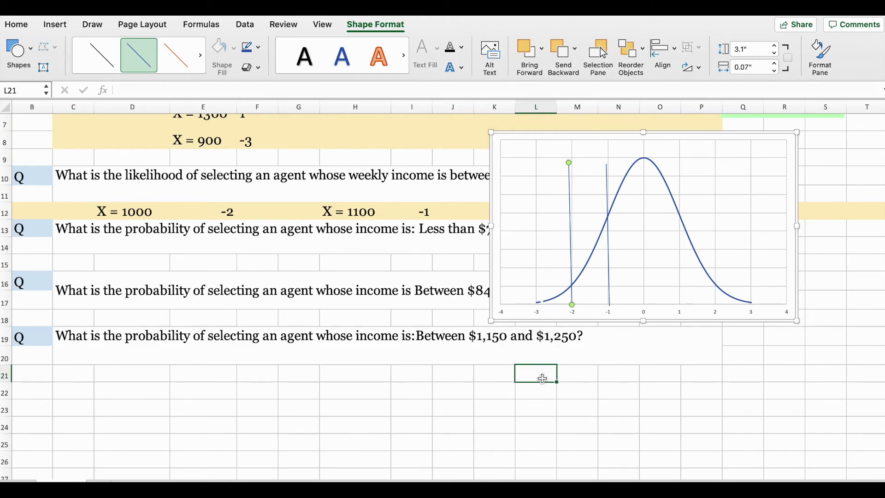
{"action": "type", "text": "=norm"}
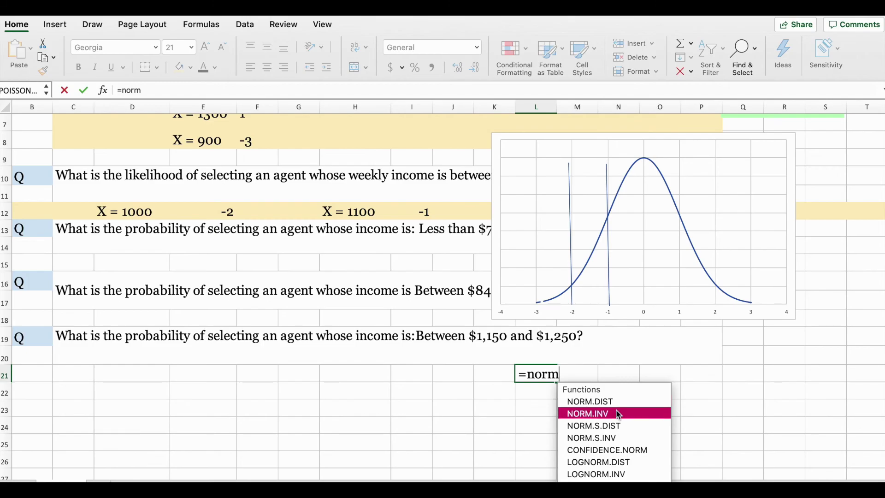
{"action": "double_click", "coordinate": [615, 427]}
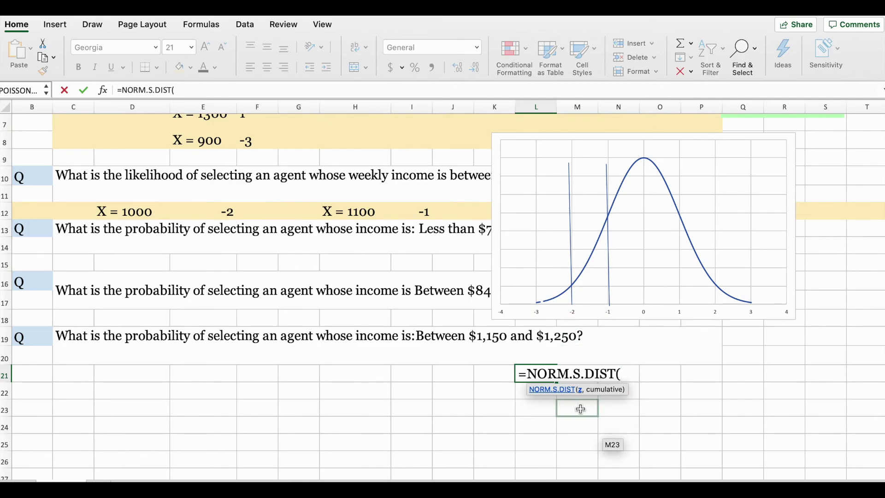
{"action": "type", "text": "-1,true"}
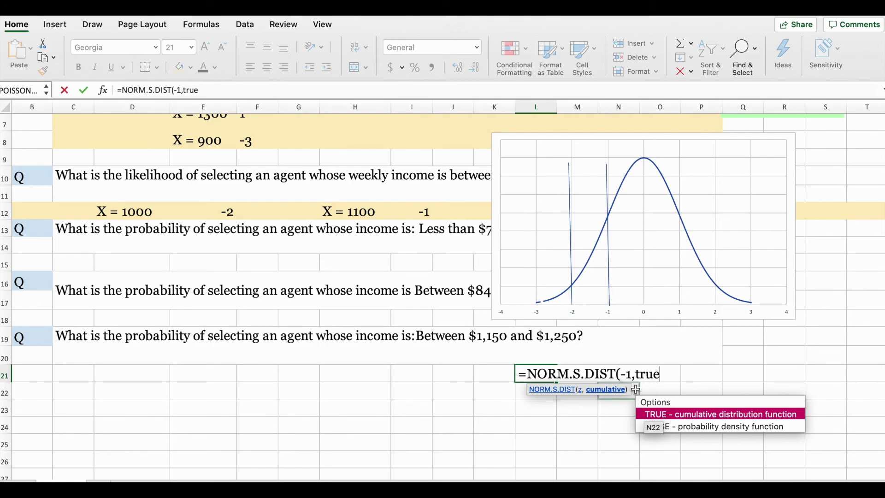
{"action": "type", "text": ")"}
{"action": "key", "text": "Return"}
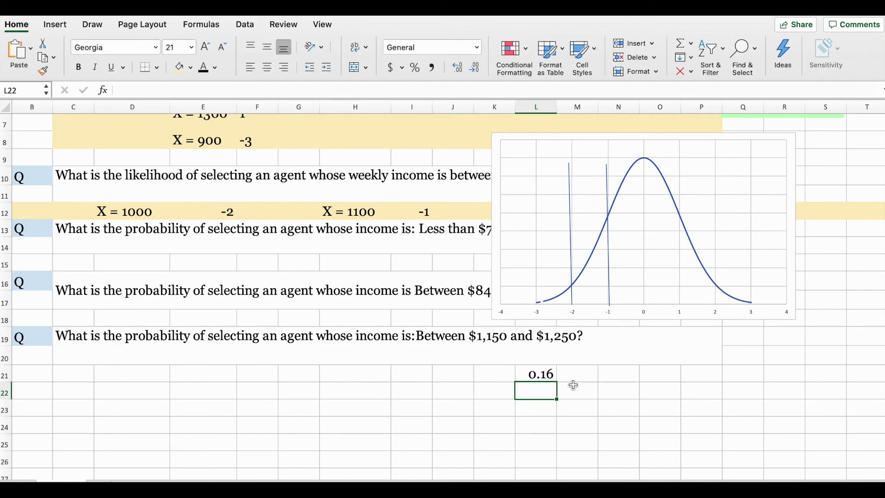
{"action": "key", "text": "Up"}
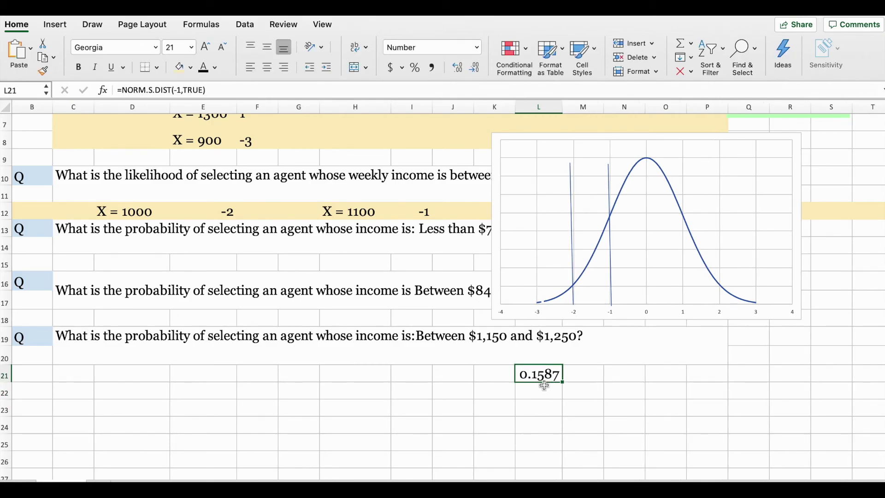
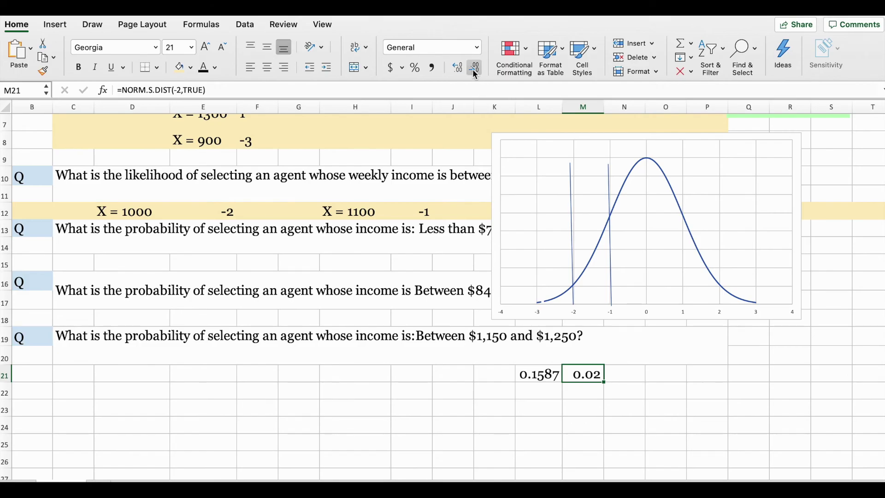
- Format the z = -2 probability in M21 to four decimal places
{"action": "left_click", "coordinate": [475, 70]}
{"action": "left_click", "coordinate": [457, 71]}
{"action": "left_click", "coordinate": [457, 71]}
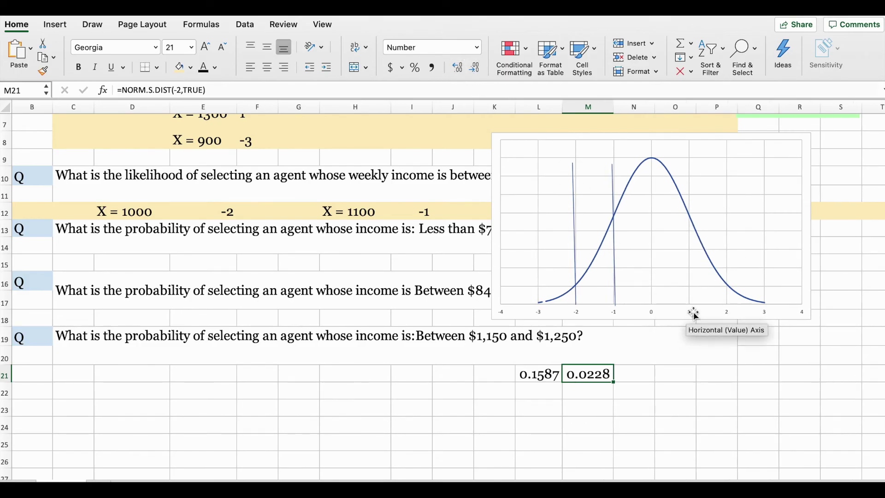
{"action": "left_click", "coordinate": [555, 395]}
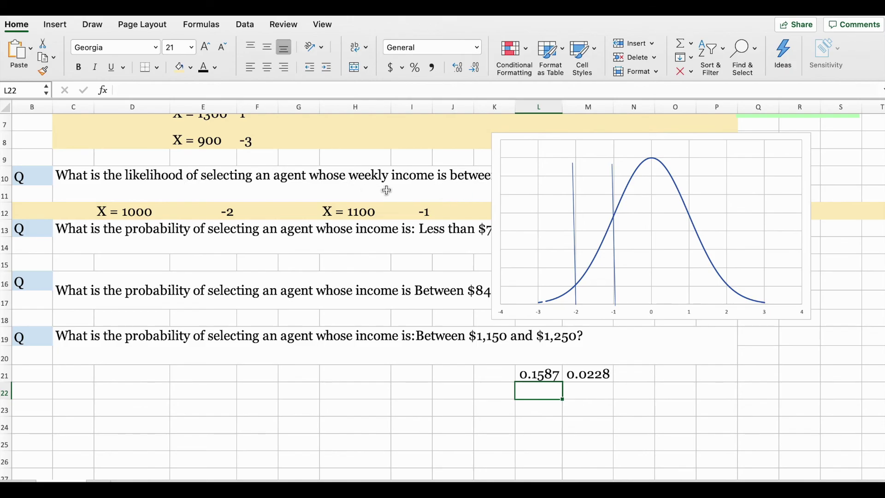
- Move the normal curve chart further right and slightly down, beside the questions and above the probabilities in row 21
{"action": "left_click_drag", "start_coordinate": [531, 136], "coordinate": [633, 197]}
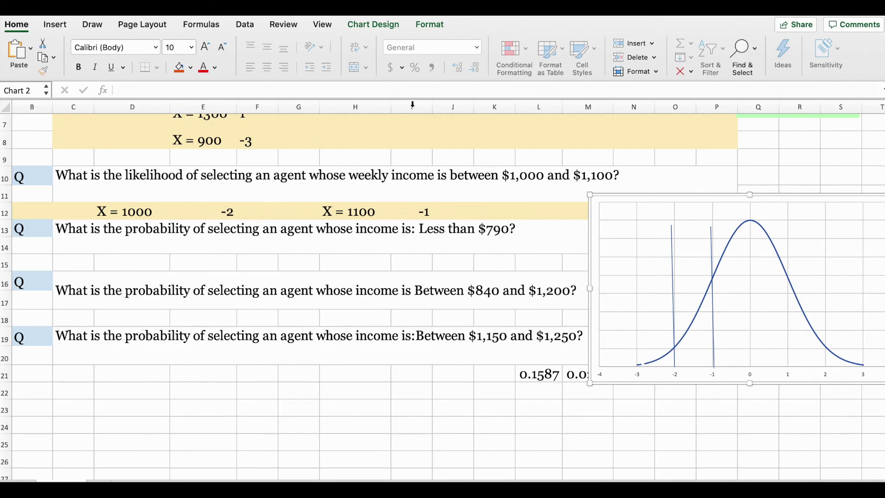
{"action": "left_click_drag", "start_coordinate": [659, 192], "coordinate": [641, 158]}
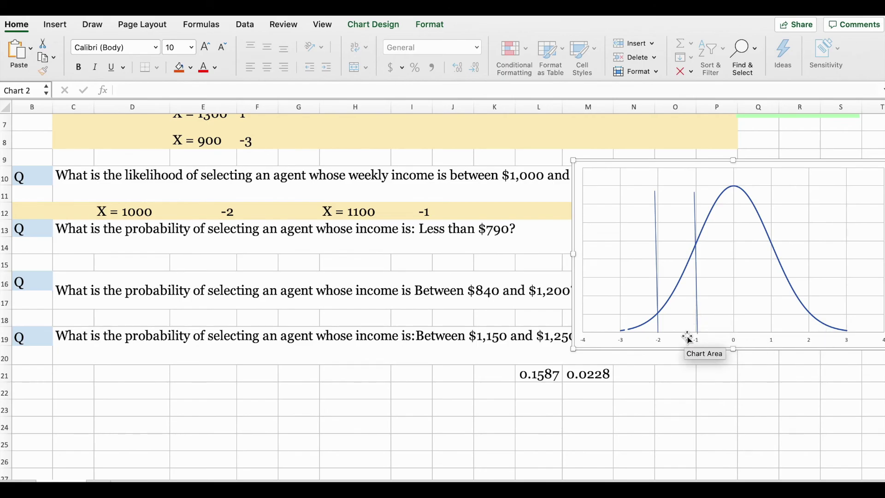
{"action": "mouse_move", "coordinate": [537, 375]}
{"action": "left_mouse_down"}
{"action": "mouse_move", "coordinate": [510, 403]}
{"action": "mouse_move", "coordinate": [532, 380]}
{"action": "left_mouse_up"}
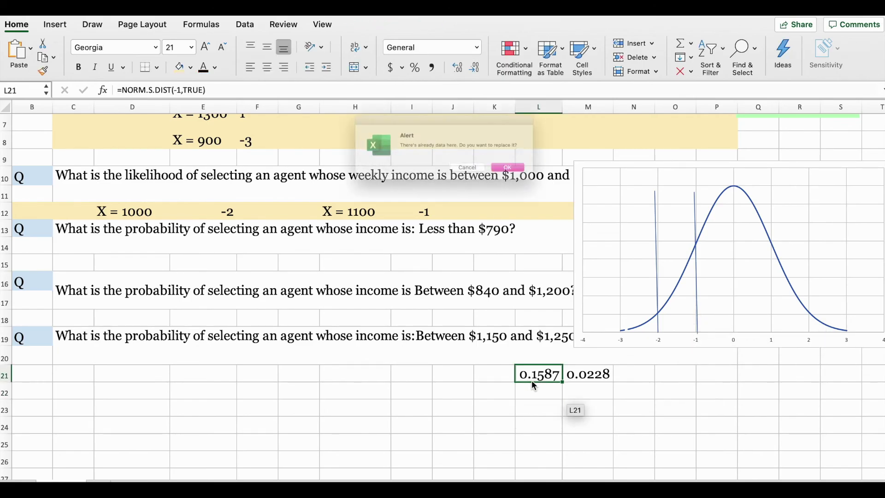
{"action": "left_click", "coordinate": [468, 183]}
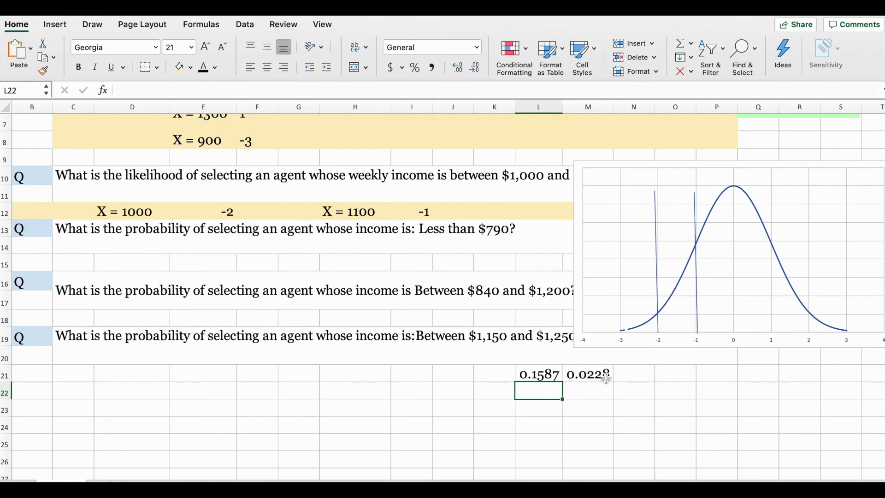
- Calculate the probability between $1,000 and $1,100 in L22 with =L21-M21
{"action": "type", "text": "="}
{"action": "left_click", "coordinate": [538, 375]}
{"action": "type", "text": "-"}
{"action": "left_click", "coordinate": [583, 377]}
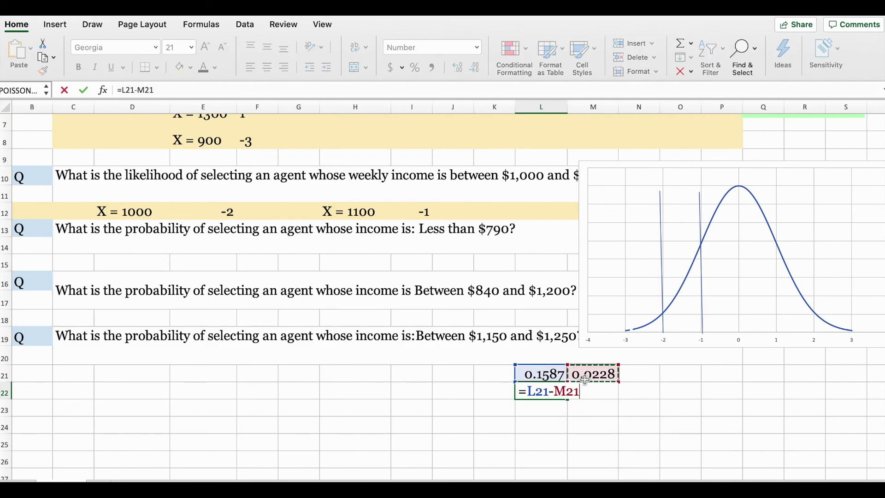
{"action": "key", "text": "Return"}
{"action": "left_click", "coordinate": [530, 394]}
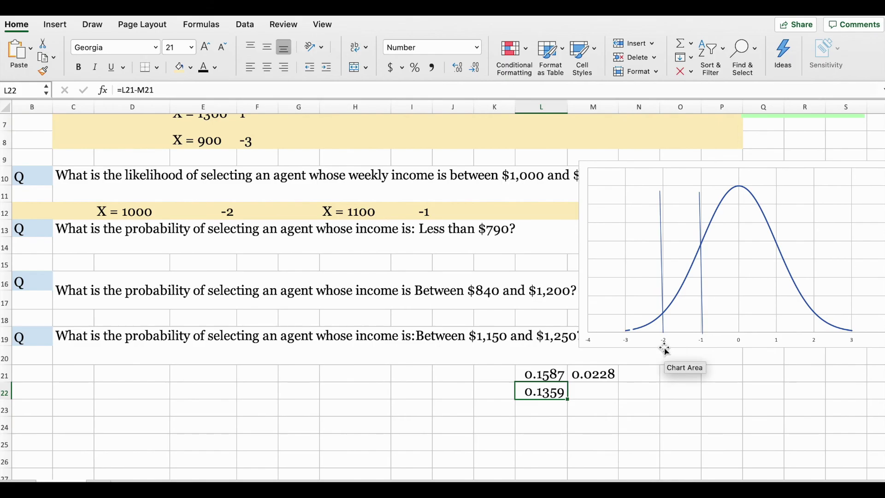
{"action": "scroll", "coordinate": [200, 222], "scroll_direction": "up", "scroll_amount": 3}
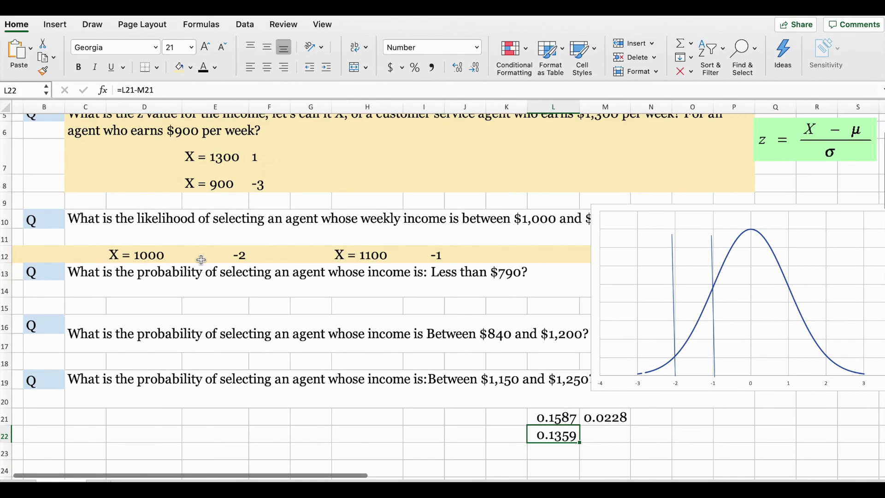
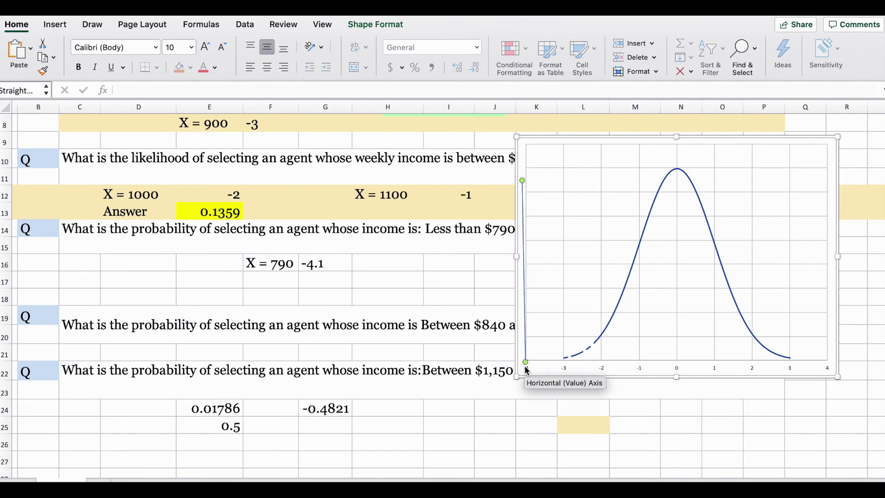
- Calculate the probability of an income below $790 in F17 with =NORM.S.DIST(-4.1,TRUE)
{"action": "left_click", "coordinate": [267, 279]}
{"action": "type", "text": "="}
{"action": "type", "text": "n"}
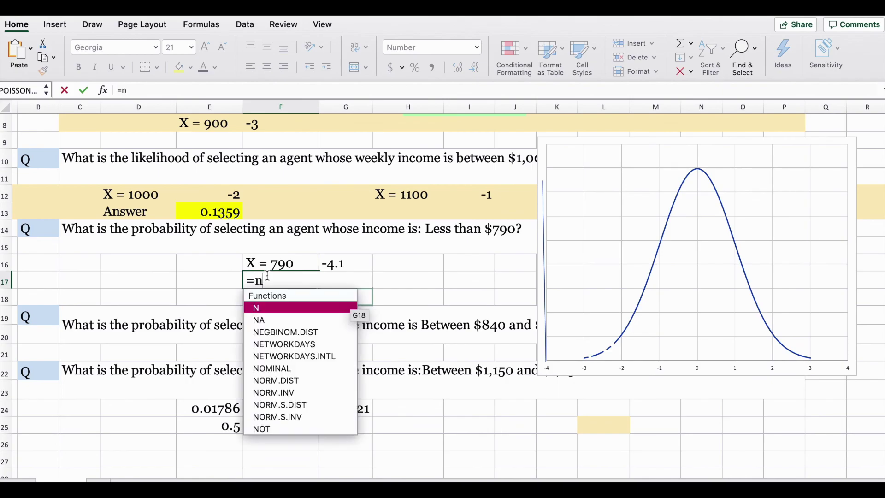
{"action": "type", "text": "orm.s"}
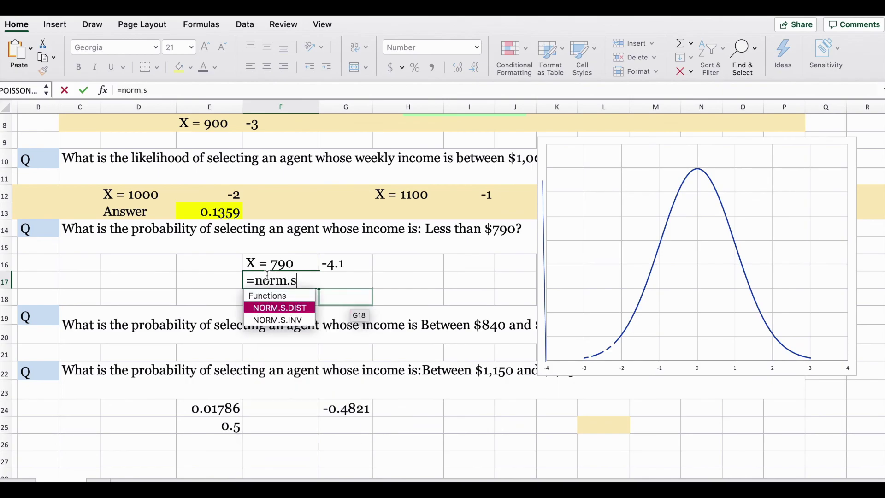
{"action": "double_click", "coordinate": [275, 308]}
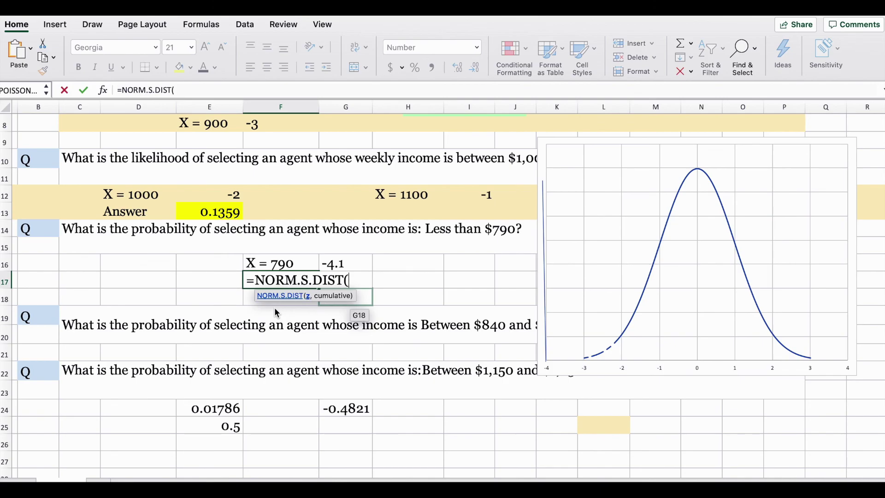
{"action": "type", "text": "-4.1,"}
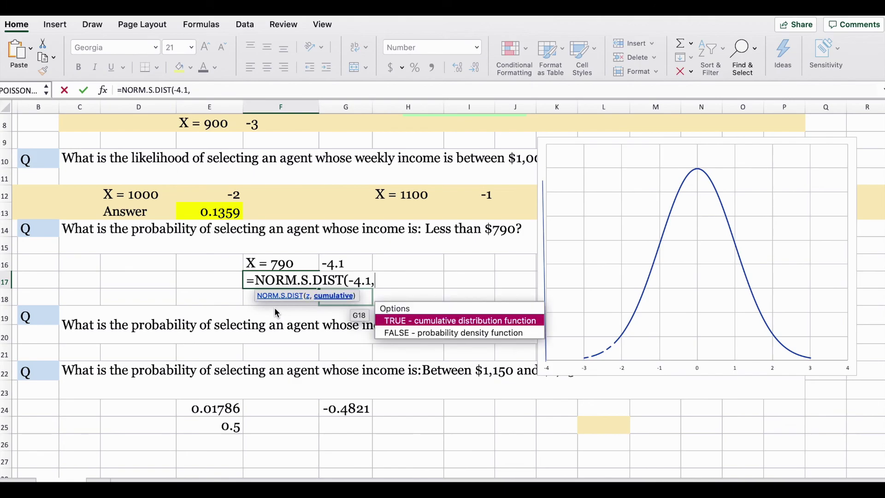
{"action": "type", "text": "true)"}
{"action": "key", "text": "Return"}
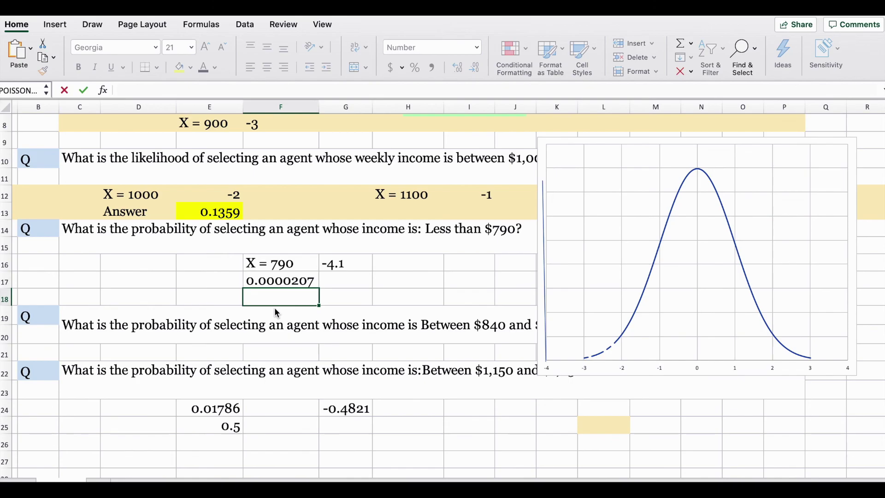
{"action": "left_click", "coordinate": [282, 282]}
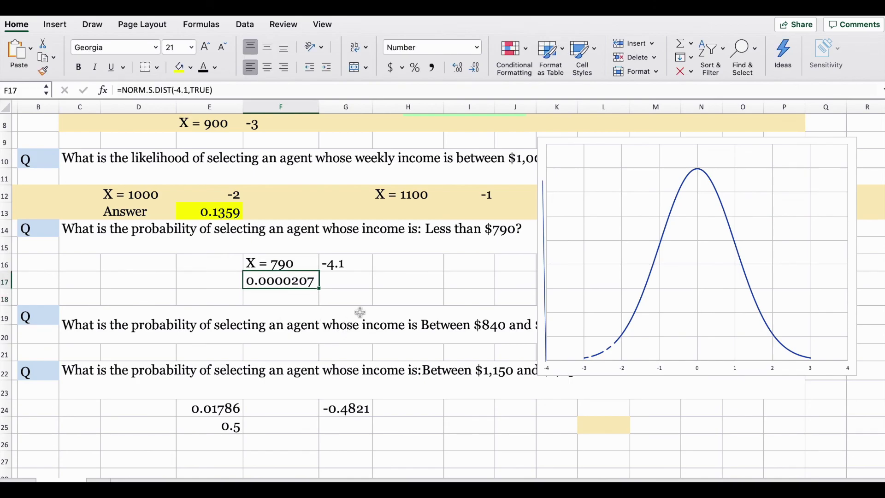
{"action": "scroll", "coordinate": [395, 249], "scroll_direction": "down", "scroll_amount": 3}
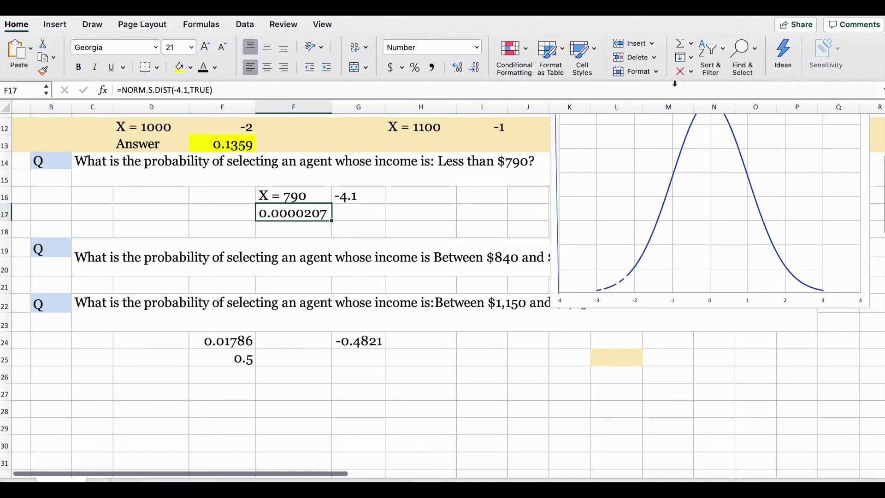
- Calculate the z value for an income of $840 in E21 with =(840-1200)/100
{"action": "left_click", "coordinate": [583, 136]}
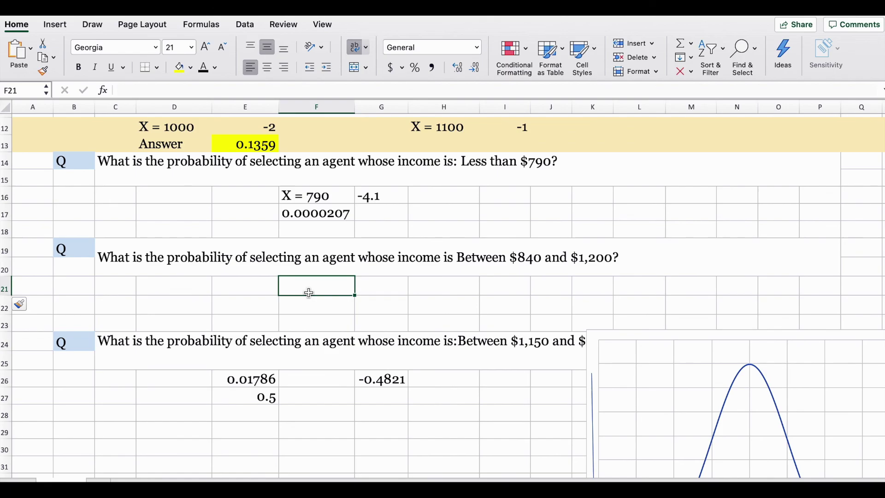
{"action": "scroll", "coordinate": [309, 292], "scroll_direction": "up", "scroll_amount": 8}
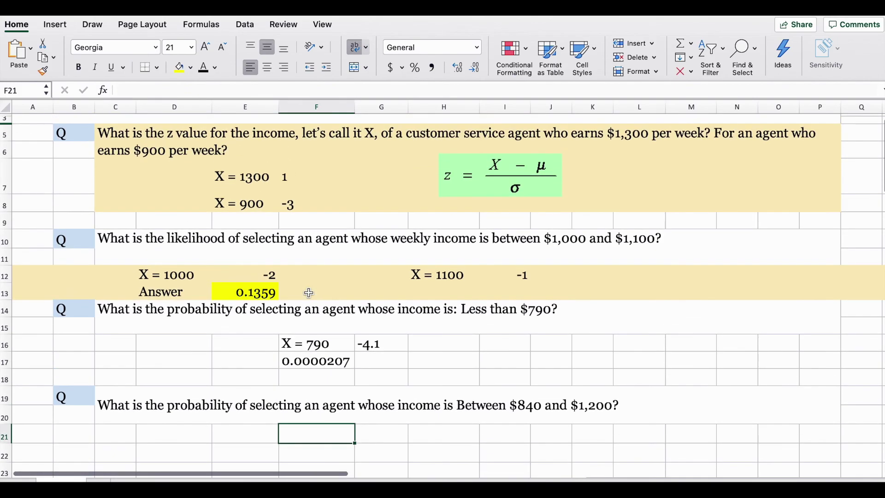
{"action": "scroll", "coordinate": [309, 293], "scroll_direction": "up", "scroll_amount": 3}
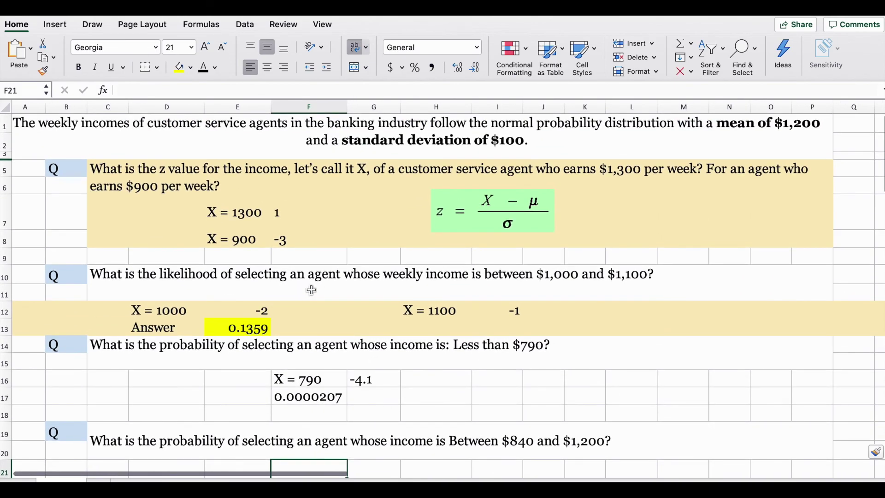
{"action": "scroll", "coordinate": [358, 303], "scroll_direction": "down", "scroll_amount": 10}
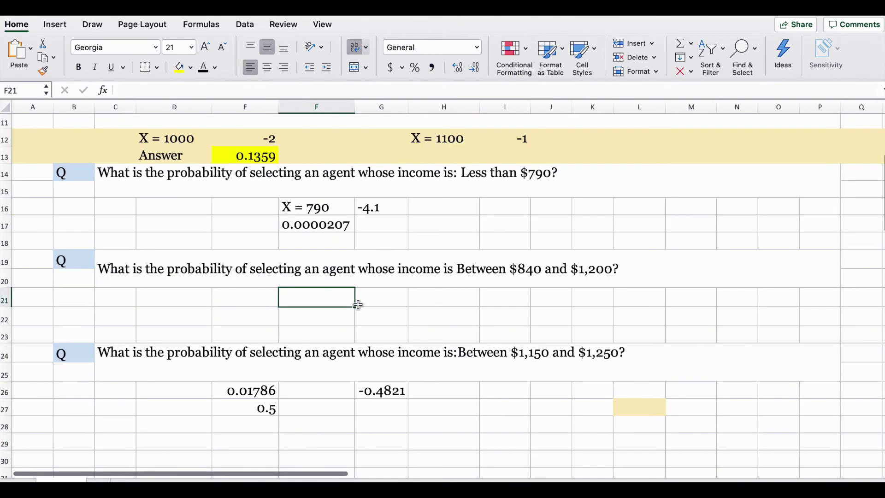
{"action": "left_click", "coordinate": [236, 297]}
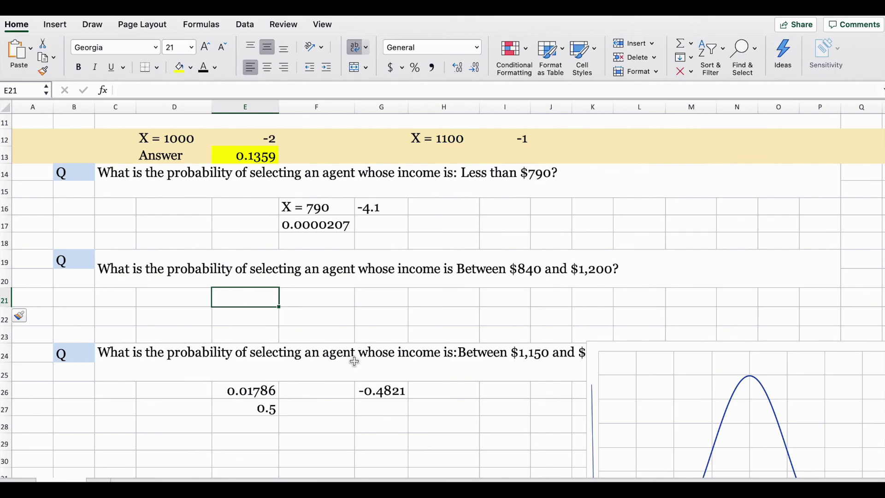
{"action": "type", "text": "=84"}
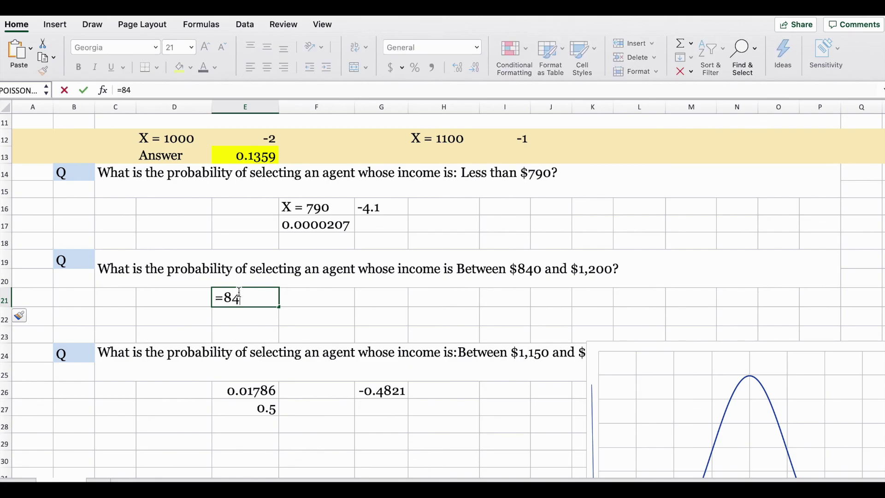
{"action": "type", "text": "0-1200"}
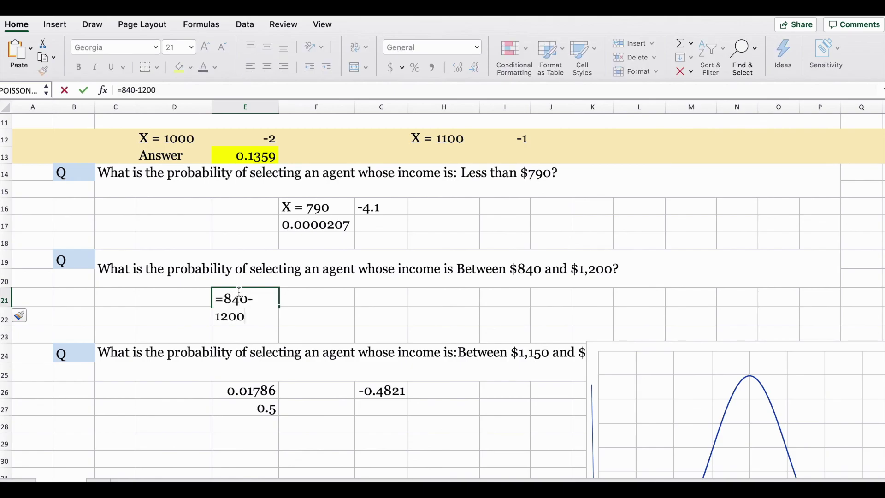
{"action": "type", "text": ")/100"}
{"action": "key", "text": "Return"}
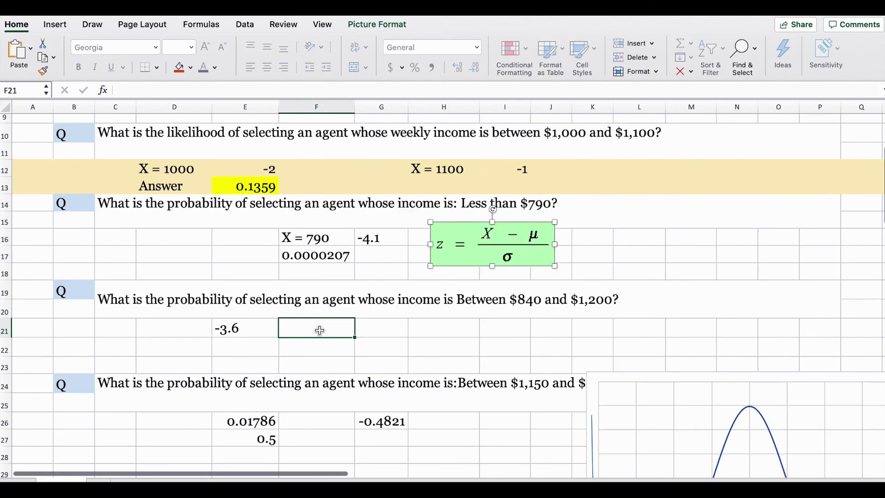
- Calculate the z value for an income of $1,200 in F21 with =(1200-1200)/100
{"action": "left_click", "coordinate": [320, 330]}
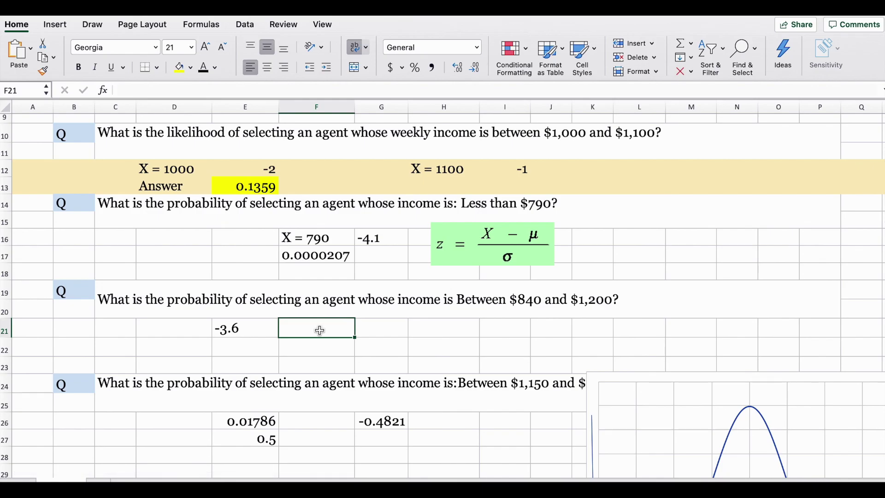
{"action": "type", "text": "=122"}
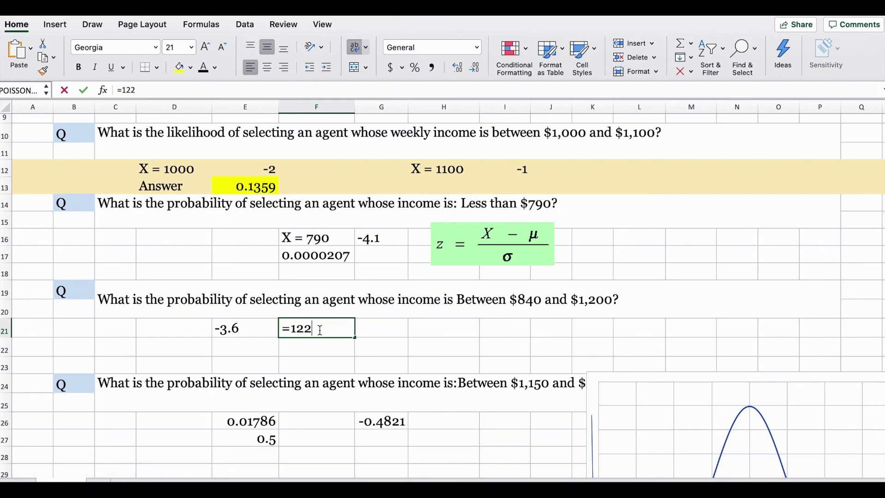
{"action": "key", "text": "BackSpace"}
{"action": "type", "text": "00-1200/100"}
{"action": "key", "text": "Left"}
{"action": "key", "text": "Left"}
{"action": "key", "text": "Left"}
{"action": "key", "text": "Left"}
{"action": "type", "text": ")"}
{"action": "key", "text": "Home"}
{"action": "key", "text": "Right"}
{"action": "type", "text": "("}
{"action": "key", "text": "Return"}
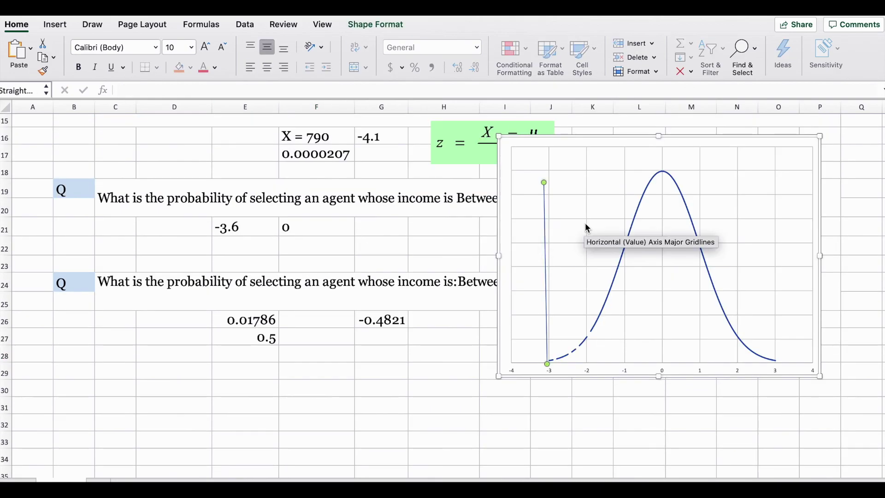
- Copy the chart's vertical line to 0 on the horizontal axis and extend its upper end above the curve's peak
{"action": "left_click_drag", "start_coordinate": [502, 234], "coordinate": [661, 275]}
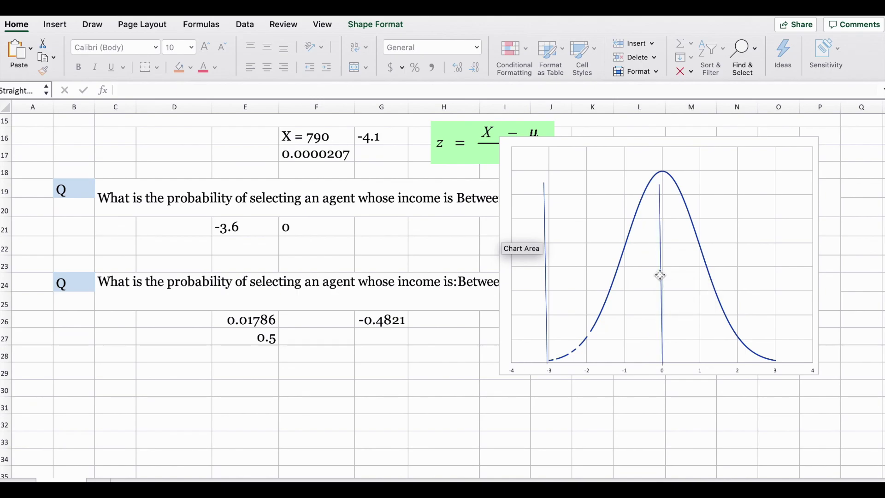
{"action": "left_click_drag", "start_coordinate": [660, 182], "coordinate": [662, 155]}
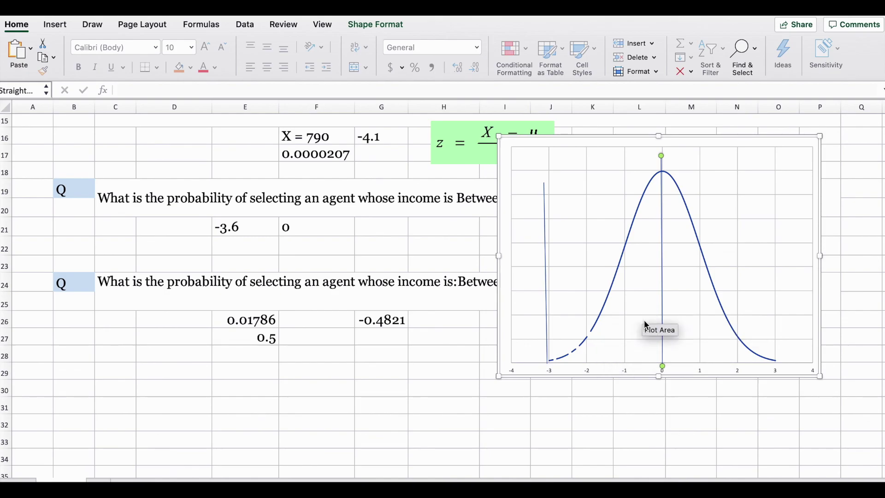
- Calculate the cumulative probability for z = -3.6 in E22 with =NORM.S.DIST(-3.6,TRUE)
{"action": "left_click", "coordinate": [226, 246]}
{"action": "type", "text": "=norm"}
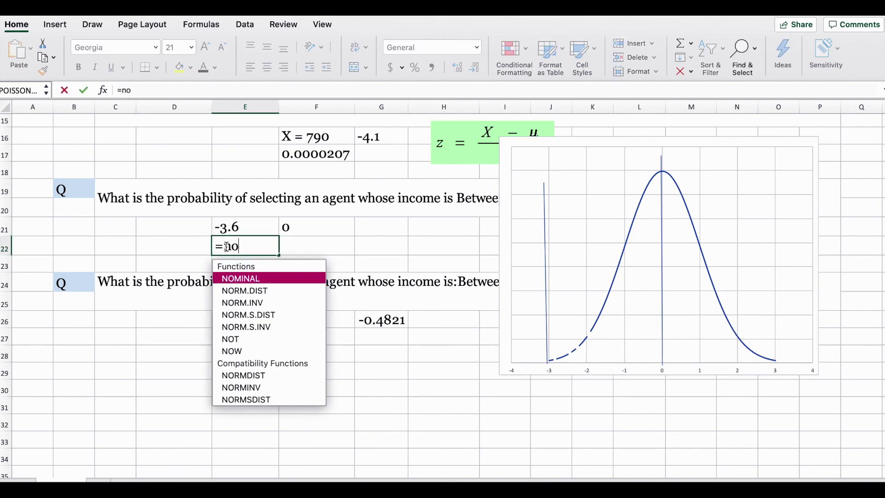
{"action": "double_click", "coordinate": [257, 306]}
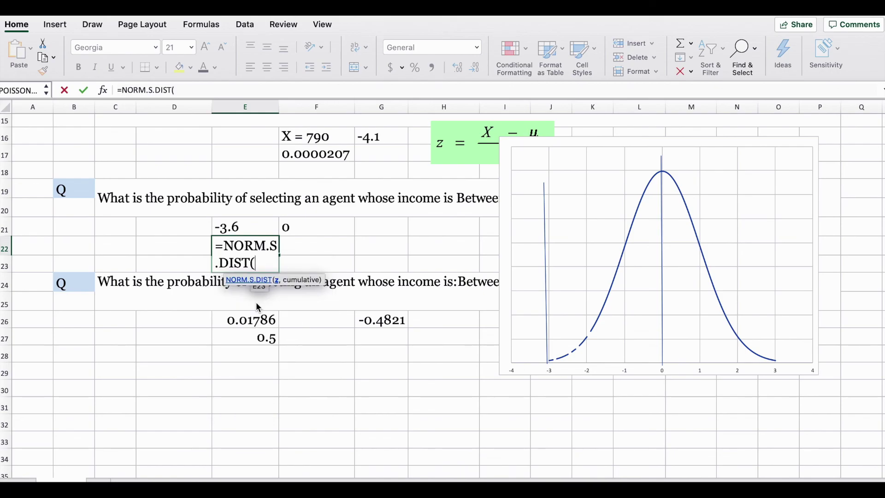
{"action": "type", "text": "-3.6"}
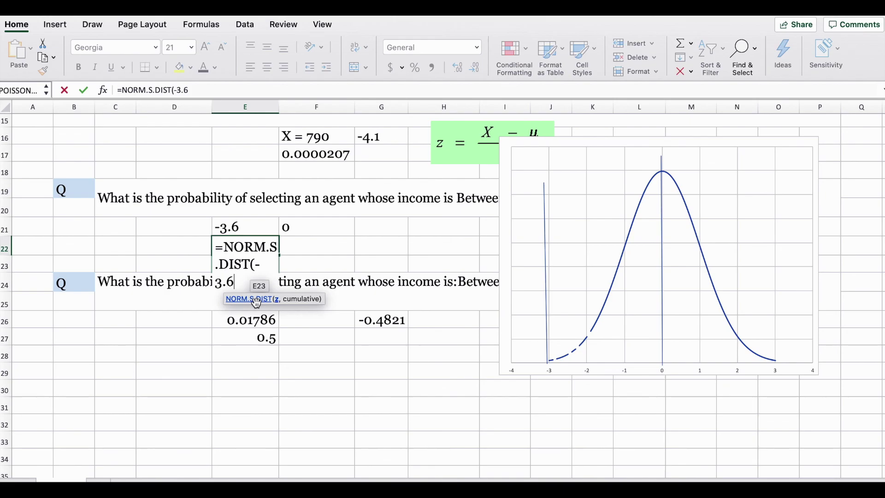
{"action": "type", "text": ",true"}
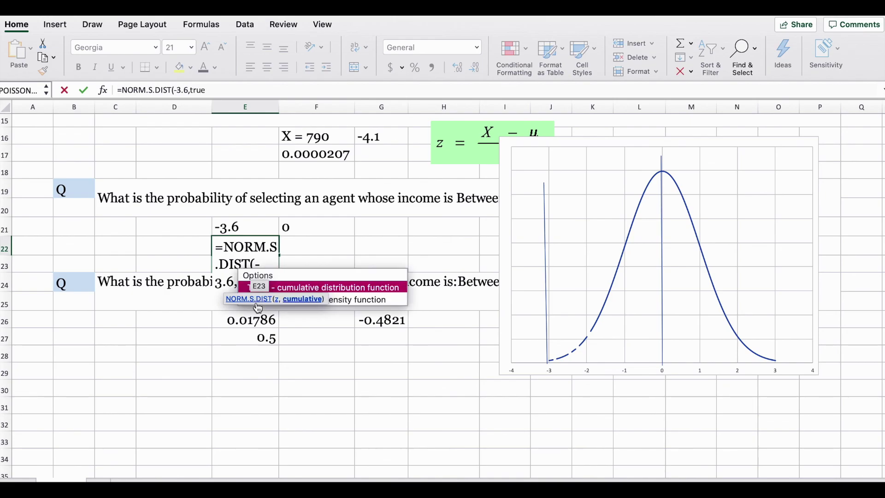
{"action": "type", "text": ")"}
{"action": "key", "text": "Return"}
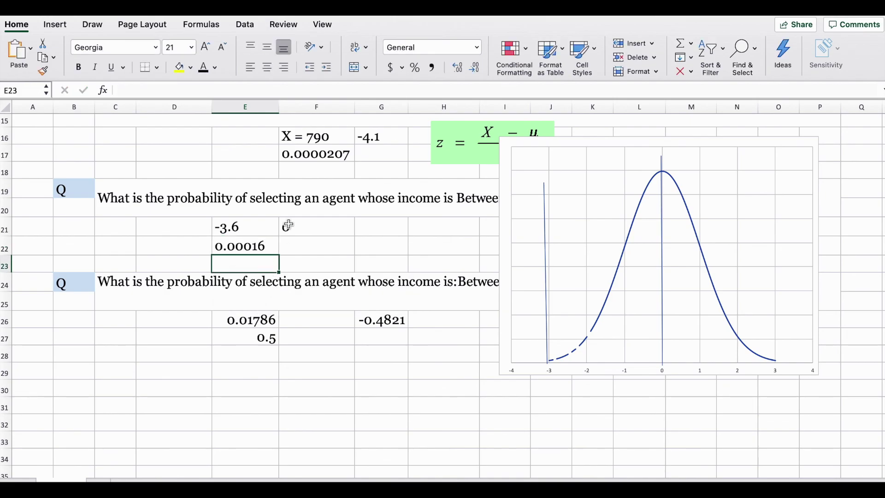
- Calculate the cumulative probability for z = 0 in F22 with =NORM.S.DIST(0,TRUE)
{"action": "left_click", "coordinate": [314, 246]}
{"action": "type", "text": "=norm"}
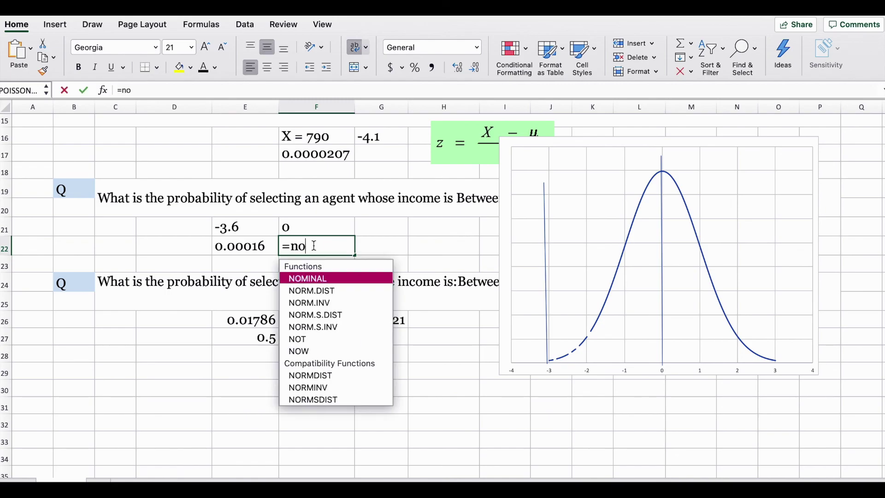
{"action": "double_click", "coordinate": [325, 303]}
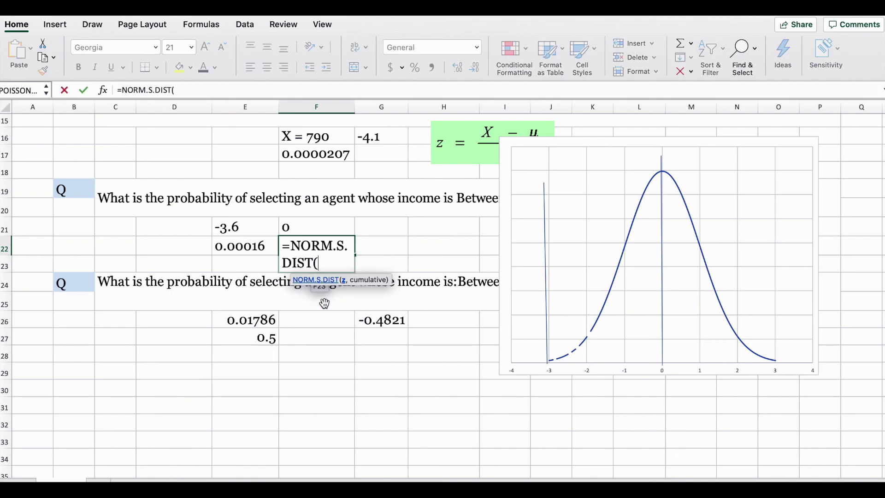
{"action": "type", "text": "0,"}
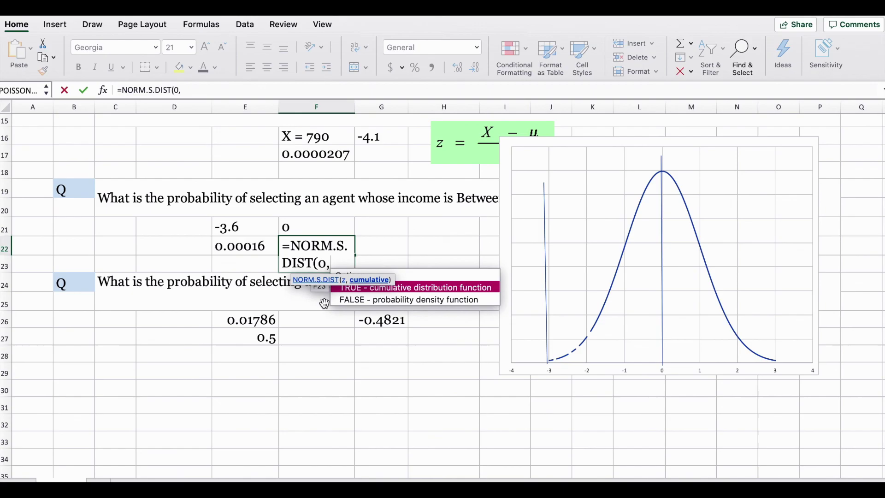
{"action": "type", "text": "true)"}
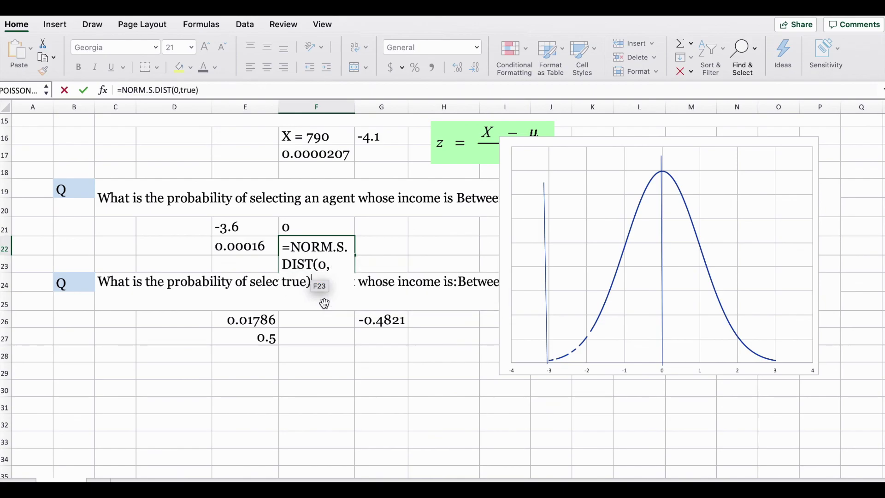
{"action": "key", "text": "Return"}
{"action": "left_click", "coordinate": [333, 248]}
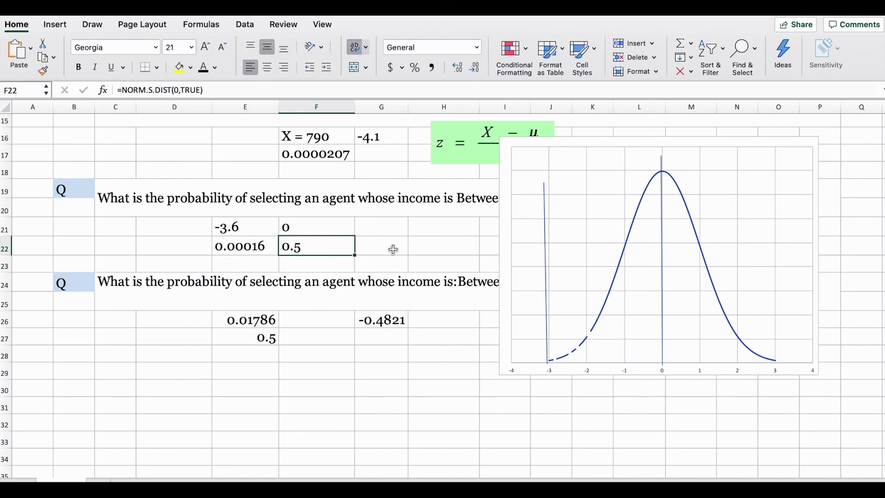
- Fill the two probabilities in E22:F22 with yellow
{"action": "left_click", "coordinate": [248, 251]}
{"action": "left_click", "coordinate": [287, 246], "text": "shift"}
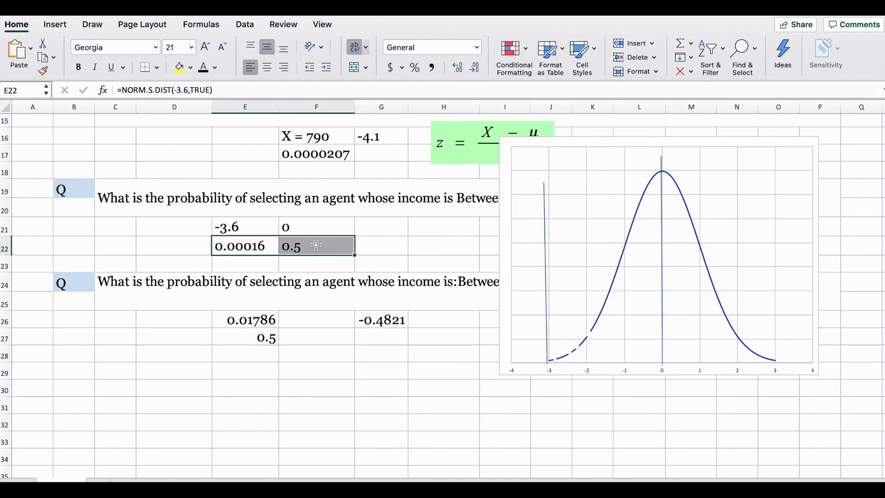
{"action": "left_click", "coordinate": [192, 67]}
- Calculate the probability between $840 and $1,200 in E23 with =F22-E22 and fill the cell yellow
{"action": "left_click", "coordinate": [262, 263]}
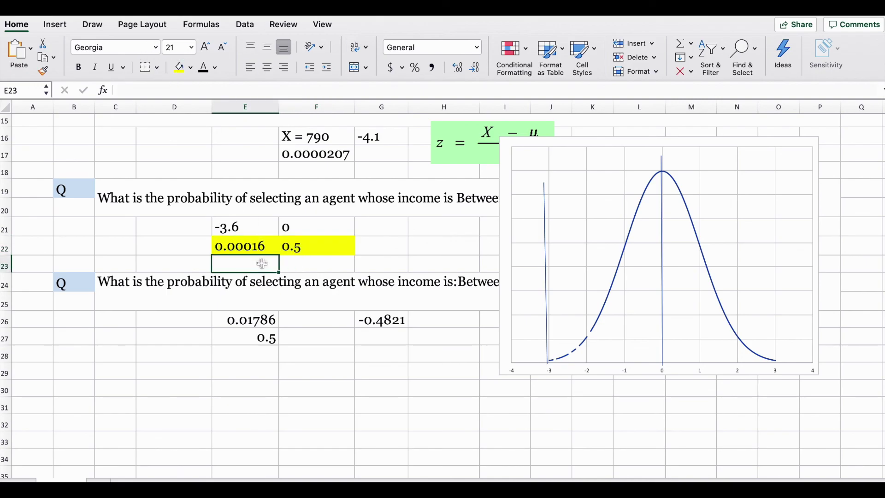
{"action": "type", "text": "="}
{"action": "left_click", "coordinate": [311, 250]}
{"action": "type", "text": "-"}
{"action": "left_click", "coordinate": [258, 249]}
{"action": "key", "text": "Return"}
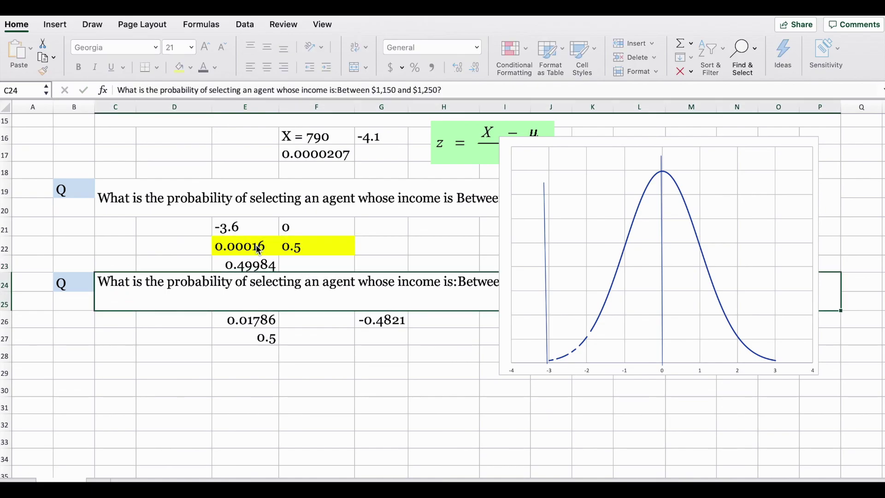
{"action": "left_click", "coordinate": [255, 266]}
{"action": "left_click", "coordinate": [183, 68]}
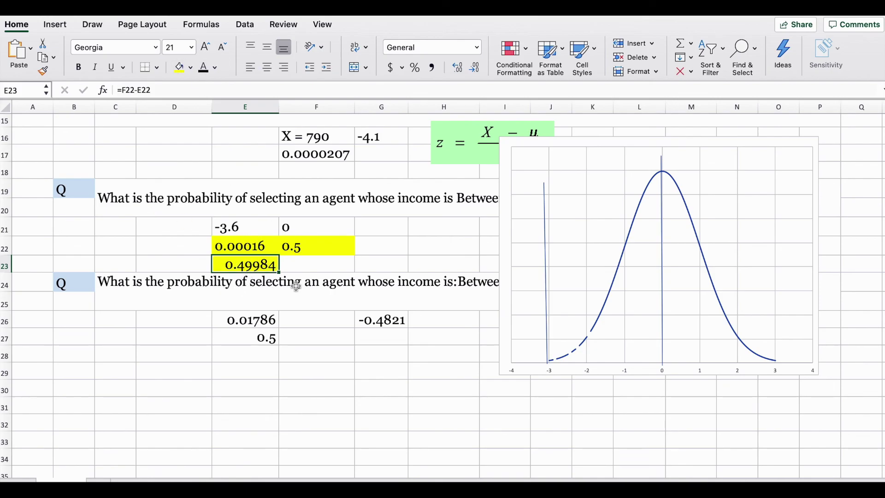
- Move the normal curve chart right of the question text and the z formula picture beside the $840 to $1,200 results
{"action": "scroll", "coordinate": [297, 286], "scroll_direction": "up", "scroll_amount": 1}
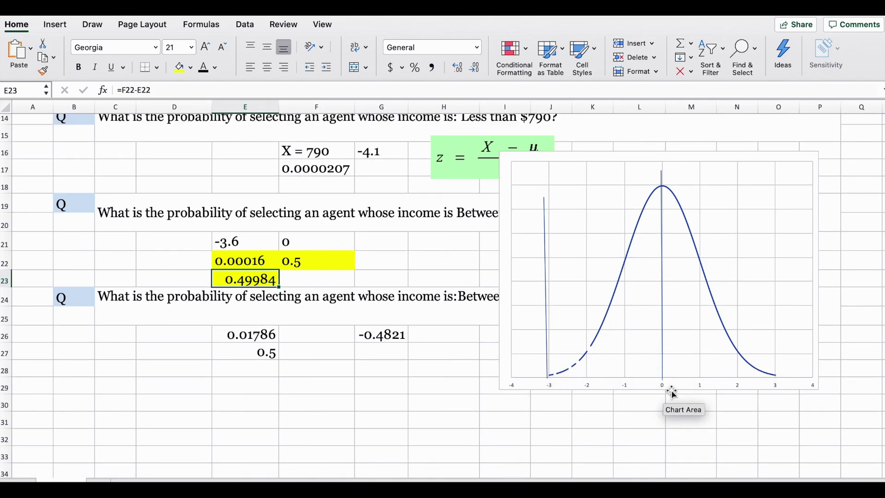
{"action": "left_click_drag", "start_coordinate": [668, 389], "coordinate": [652, 142]}
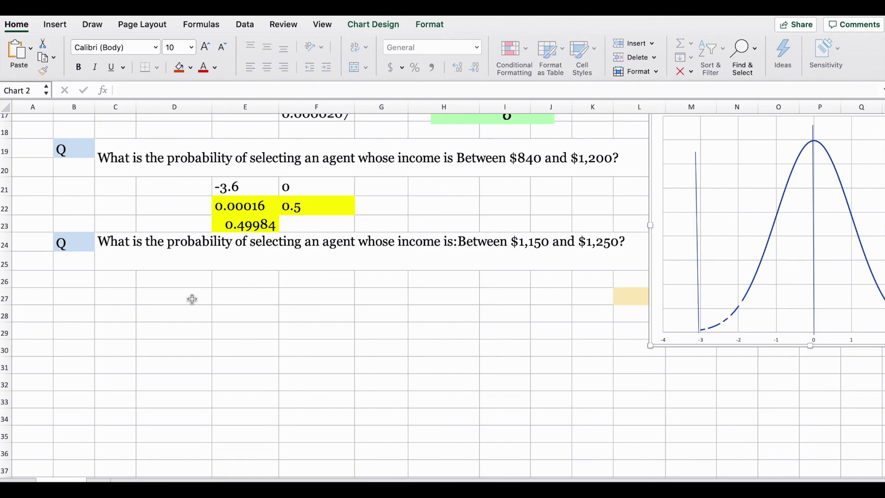
{"action": "left_click", "coordinate": [226, 282]}
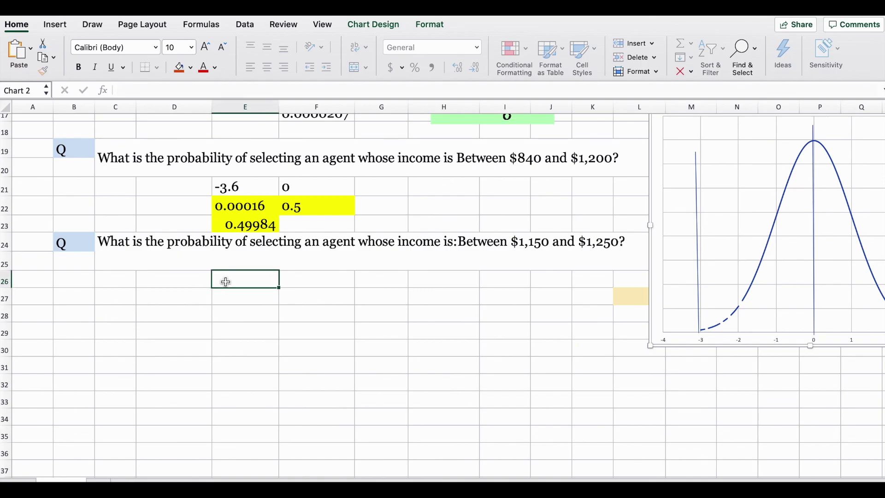
{"action": "scroll", "coordinate": [381, 243], "scroll_direction": "up", "scroll_amount": 2}
{"action": "left_click", "coordinate": [473, 153]}
{"action": "left_click_drag", "start_coordinate": [472, 153], "coordinate": [441, 252]}
{"action": "scroll", "coordinate": [396, 297], "scroll_direction": "down", "scroll_amount": 3}
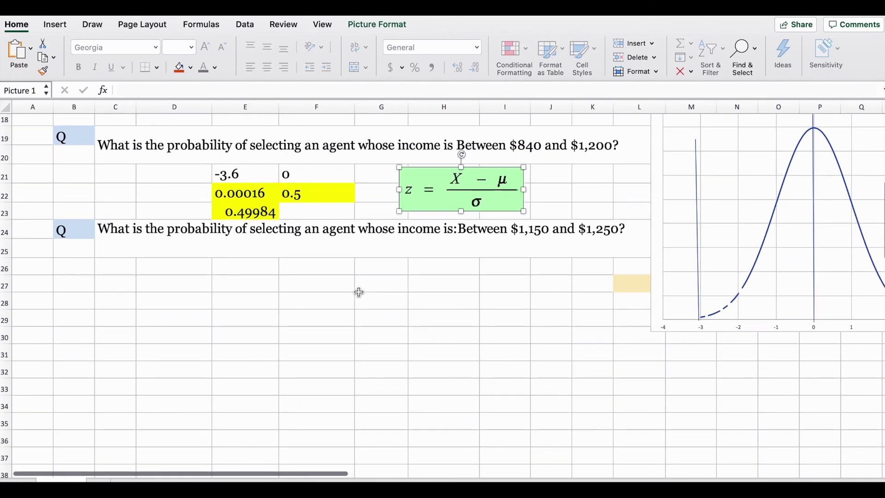
- Calculate the z value for the $1,150 income in E26 with =(1150-1200)/100
{"action": "left_click", "coordinate": [263, 265]}
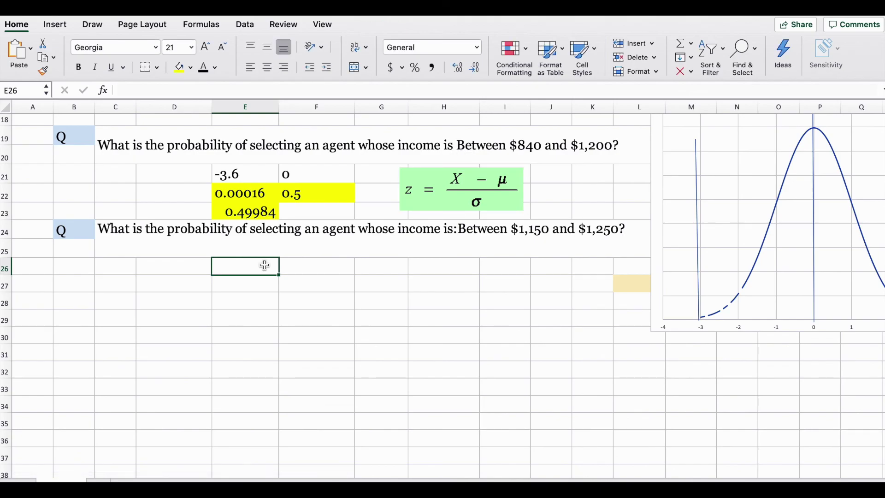
{"action": "type", "text": "="}
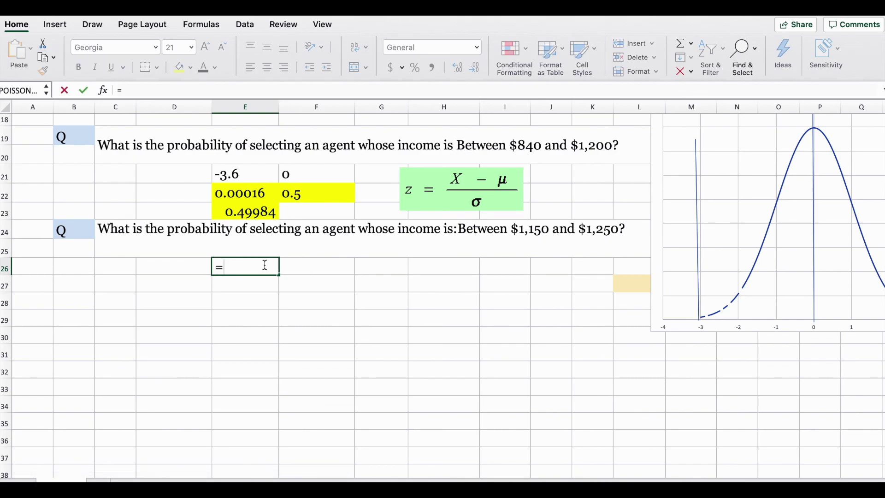
{"action": "type", "text": "1150-1200)/100"}
{"action": "left_click", "coordinate": [226, 267]}
{"action": "type", "text": "("}
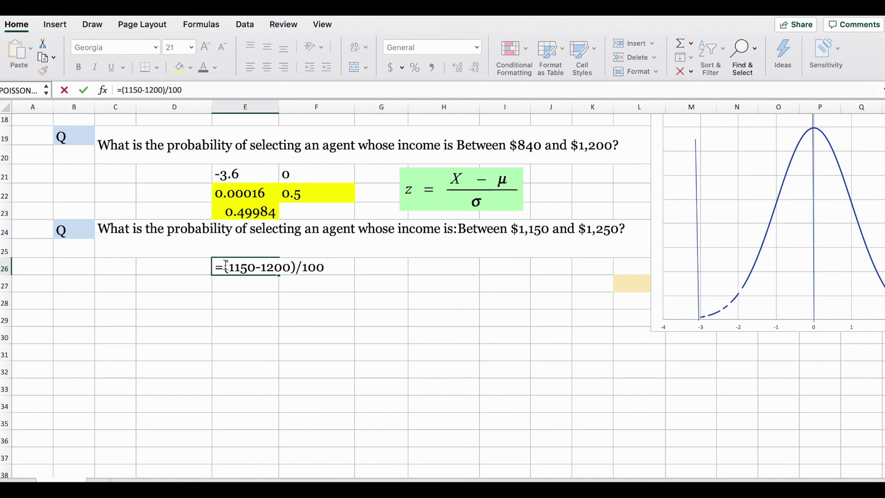
{"action": "scroll", "coordinate": [153, 228], "scroll_direction": "up", "scroll_amount": 10}
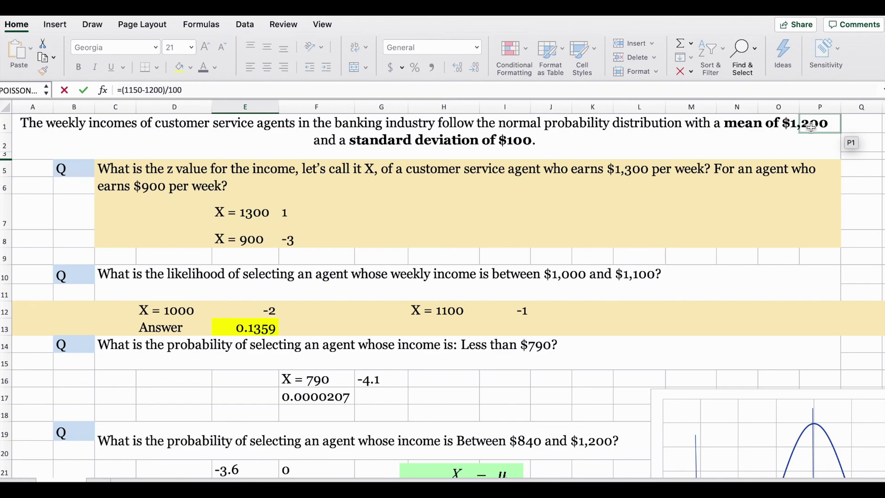
{"action": "scroll", "coordinate": [606, 198], "scroll_direction": "down", "scroll_amount": 10}
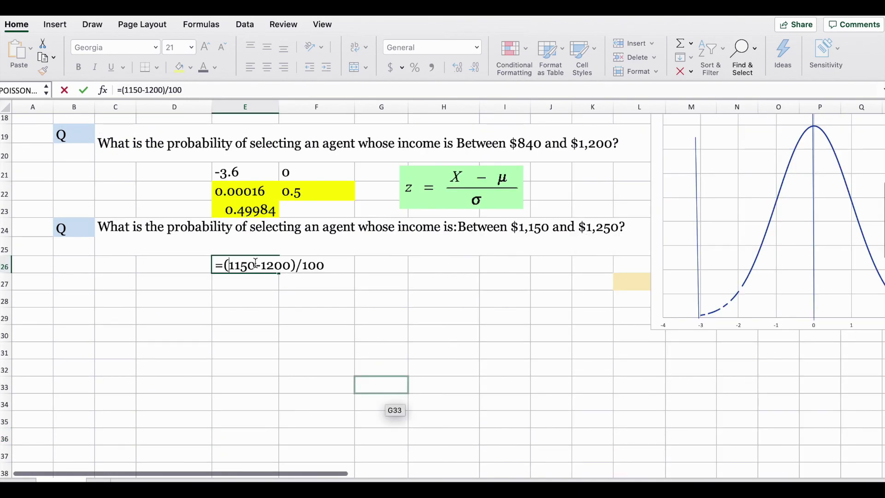
{"action": "key", "text": "Return"}
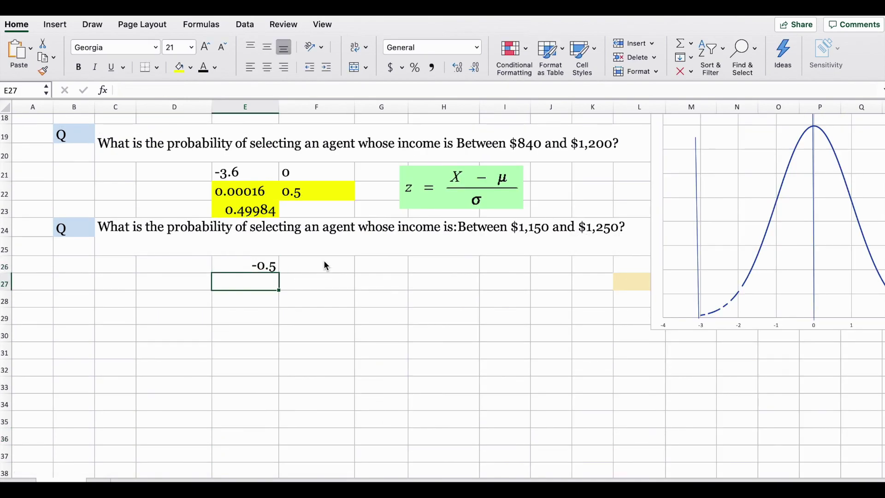
- Calculate the z value for the $1,250 income in F26 with =(1250-1200)/100
{"action": "left_click", "coordinate": [325, 265]}
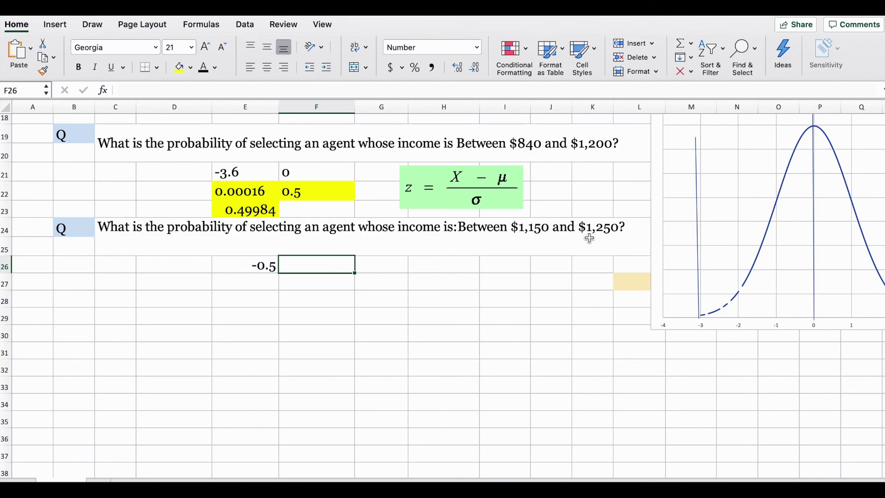
{"action": "type", "text": "=125"}
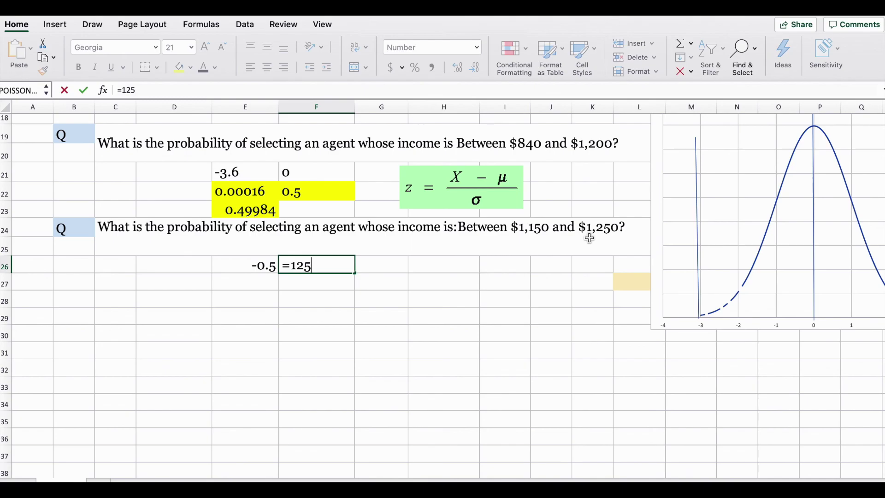
{"action": "type", "text": "0-1200"}
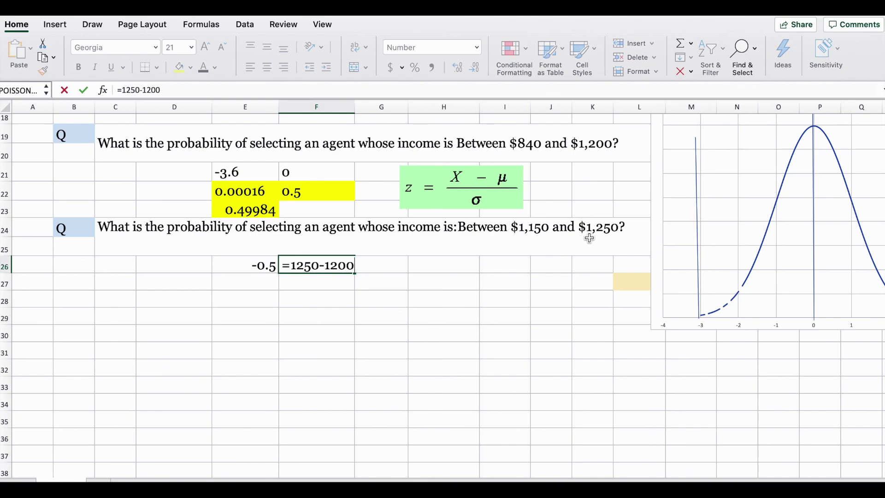
{"action": "type", "text": ")/100"}
{"action": "left_click_drag", "start_coordinate": [590, 238], "coordinate": [293, 266]}
{"action": "key", "text": "Return"}
- Move the two vertical lines on the normal curve chart to about z = -0.5 and z = 0.5
{"action": "scroll", "coordinate": [375, 304], "scroll_direction": "up", "scroll_amount": 3}
{"action": "scroll", "coordinate": [375, 304], "scroll_direction": "right", "scroll_amount": 3}
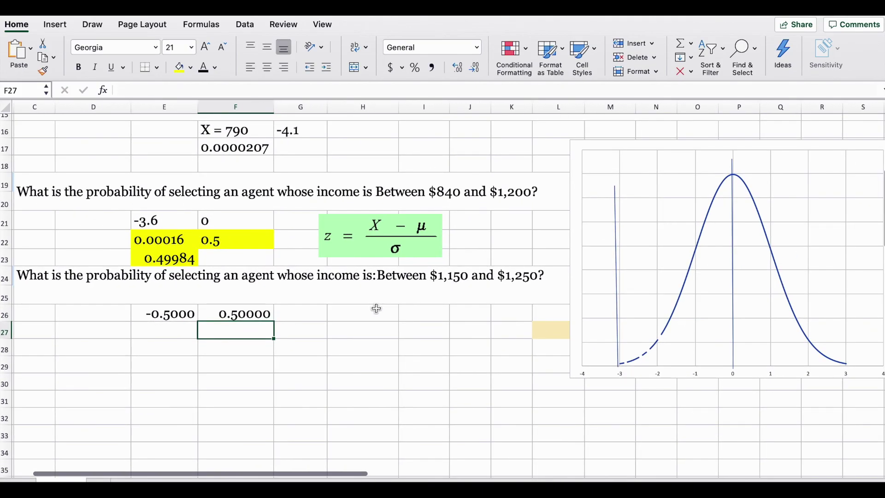
{"action": "left_click_drag", "start_coordinate": [617, 305], "coordinate": [711, 305]}
{"action": "left_click_drag", "start_coordinate": [734, 264], "coordinate": [755, 268]}
{"action": "key", "text": "Escape"}
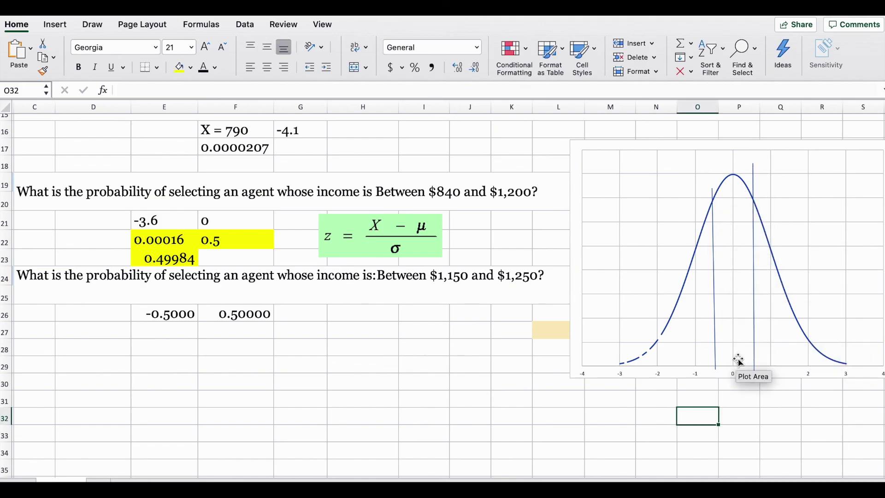
- Calculate the cumulative probability for z = -0.5 in E27 with =NORM.S.DIST(-0.5,TRUE)
{"action": "left_click", "coordinate": [169, 332]}
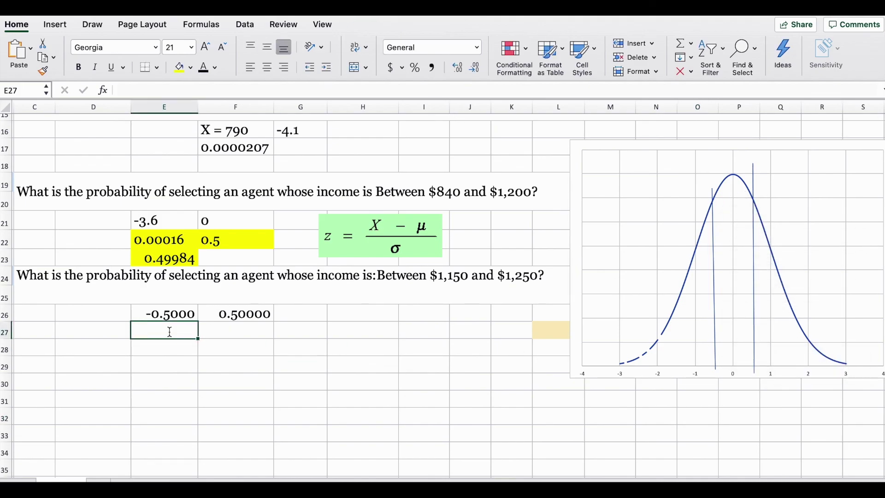
{"action": "type", "text": "=norm"}
{"action": "double_click", "coordinate": [184, 393]}
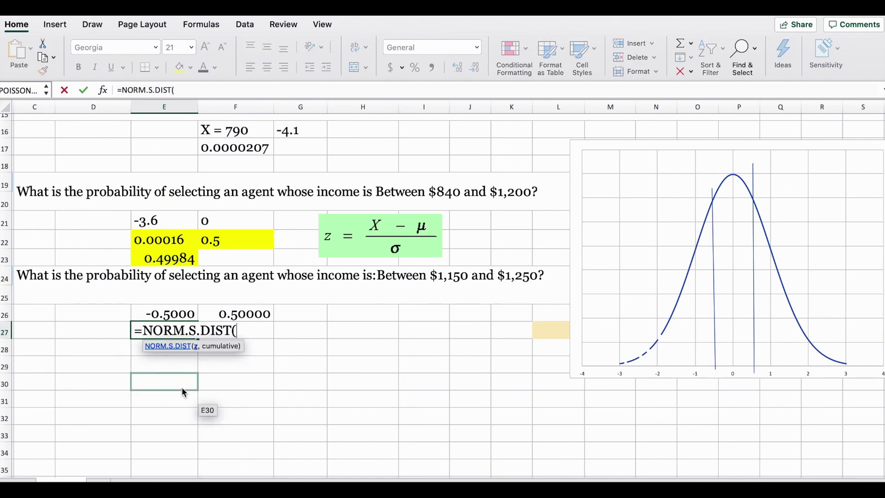
{"action": "type", "text": "-.5,true"}
{"action": "key", "text": "Return"}
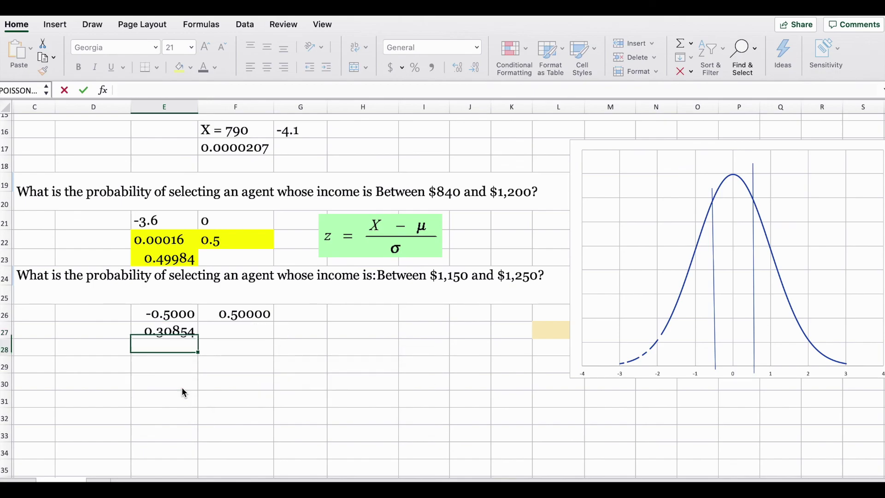
- Calculate the cumulative probability for z = 0.5 in F27 with =NORM.S.DIST(0.5,TRUE)
{"action": "left_click", "coordinate": [230, 333]}
{"action": "type", "text": "=norm"}
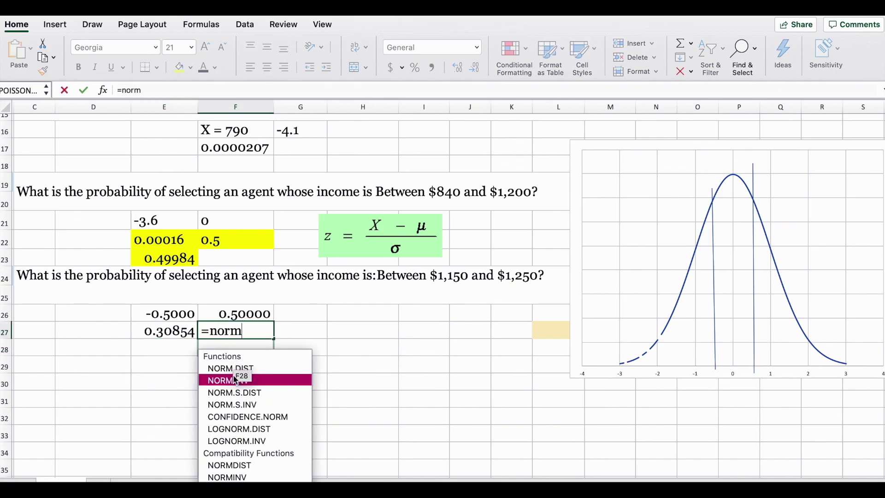
{"action": "double_click", "coordinate": [240, 393]}
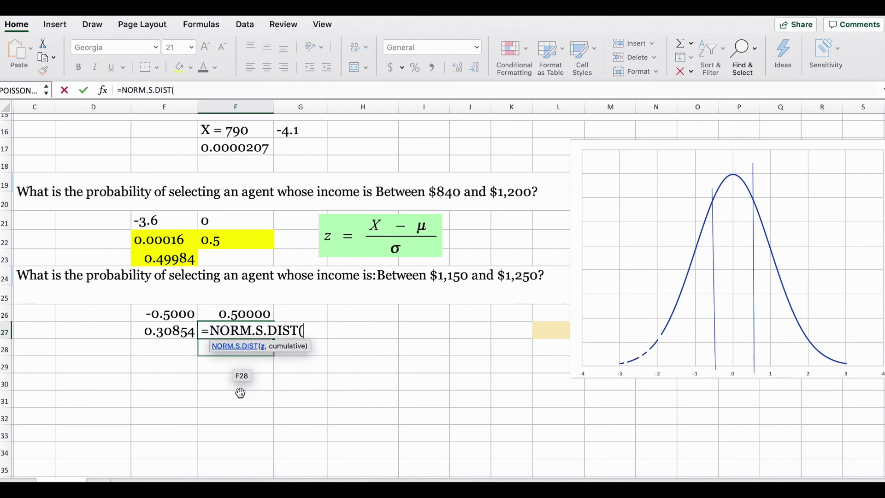
{"action": "type", "text": ".5,true)"}
{"action": "key", "text": "Return"}
- Format the probabilities in E27:F27 to four decimal places and the z values in E26:F26 to one
{"action": "left_click_drag", "start_coordinate": [164, 331], "coordinate": [235, 330]}
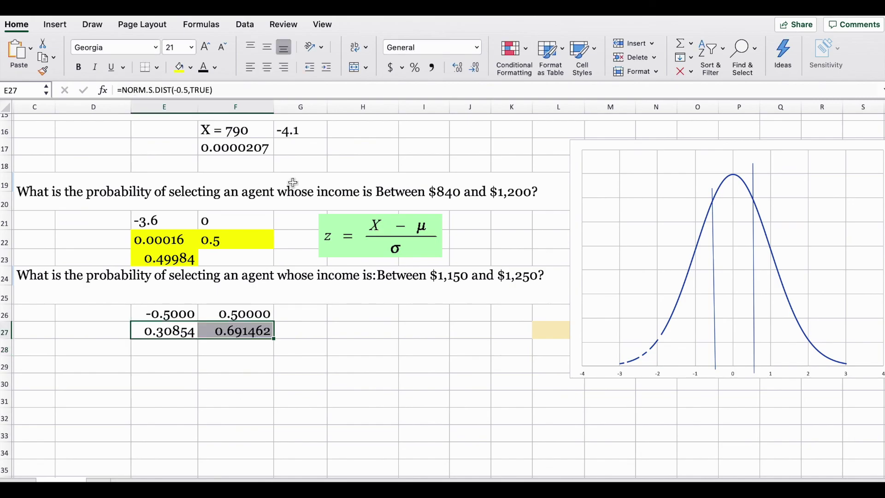
{"action": "left_click", "coordinate": [462, 65]}
{"action": "left_click", "coordinate": [476, 67]}
{"action": "left_click", "coordinate": [476, 67]}
{"action": "left_click", "coordinate": [346, 315]}
{"action": "left_click", "coordinate": [177, 332]}
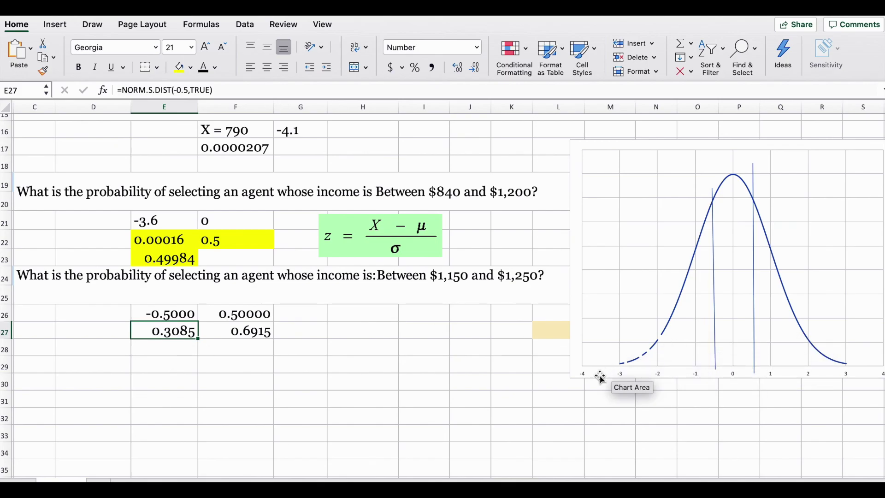
{"action": "left_click", "coordinate": [237, 334]}
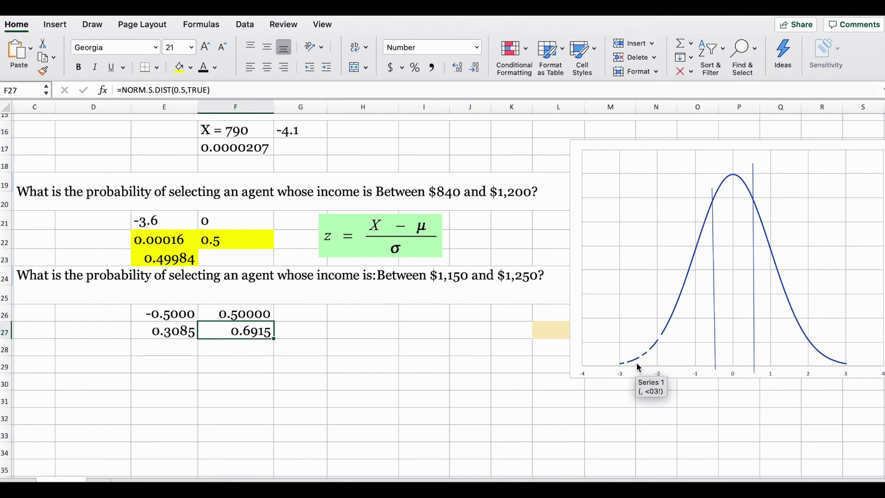
{"action": "left_click", "coordinate": [255, 314]}
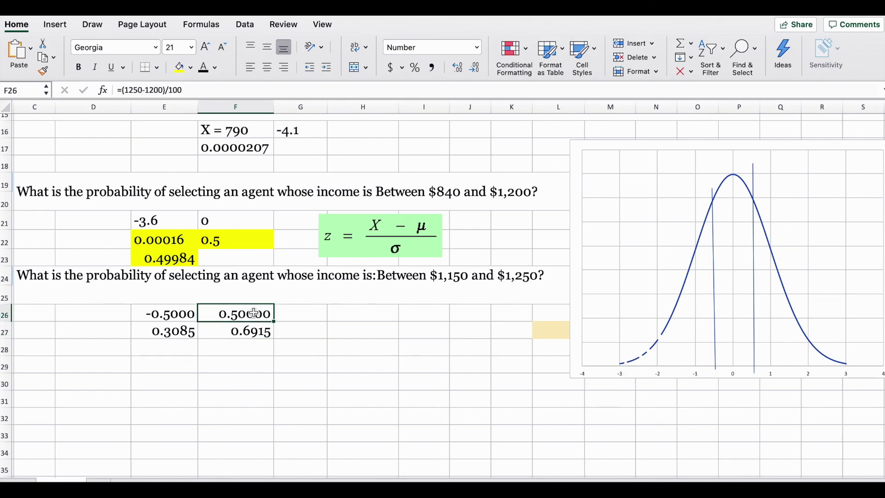
- Calculate the probability between $1,150 and $1,250 in E28 with =F27-E27
{"action": "left_click", "coordinate": [165, 349]}
{"action": "type", "text": "="}
{"action": "left_click", "coordinate": [236, 331]}
{"action": "type", "text": "-"}
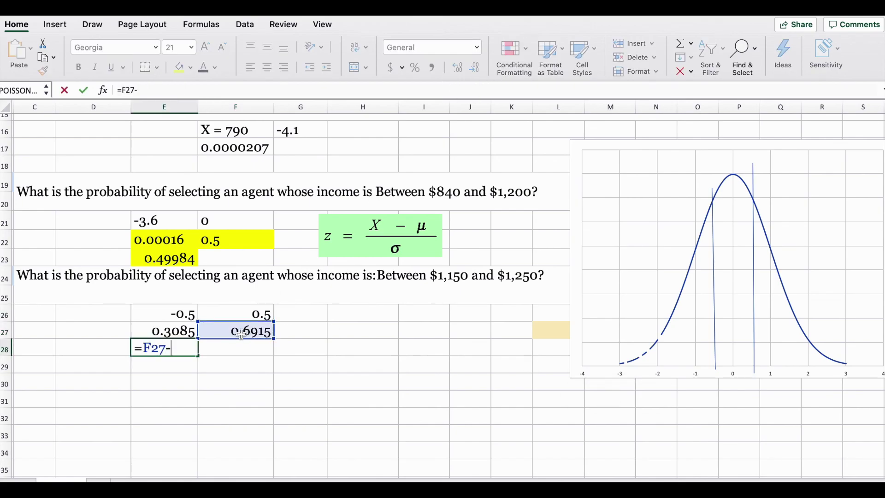
{"action": "left_click", "coordinate": [191, 331]}
{"action": "key", "text": "Return"}
- Fill the $1,150 to $1,250 probability in E28 with yellow
{"action": "left_click_drag", "start_coordinate": [170, 365], "coordinate": [169, 351]}
{"action": "left_click", "coordinate": [480, 179]}
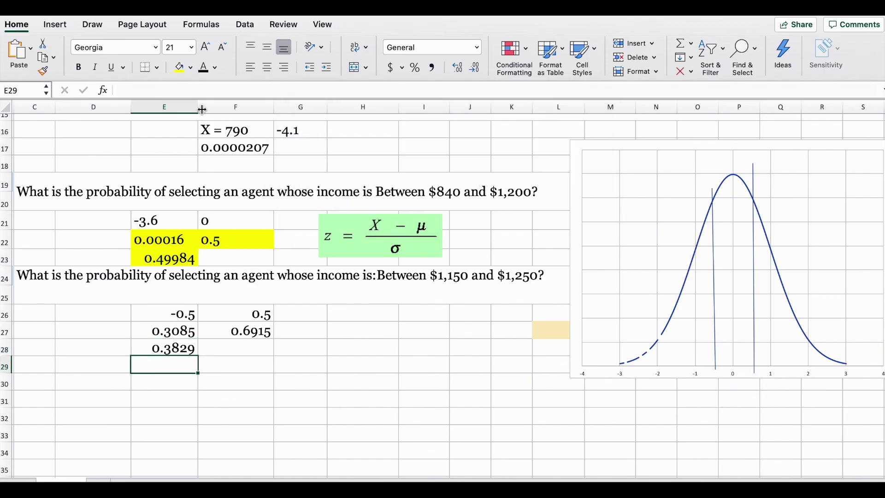
{"action": "left_click", "coordinate": [184, 349]}
{"action": "left_click", "coordinate": [180, 67]}
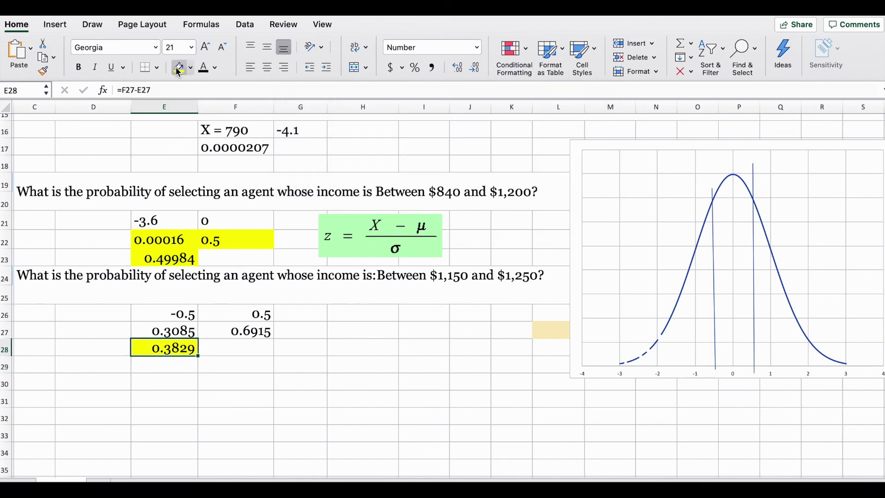